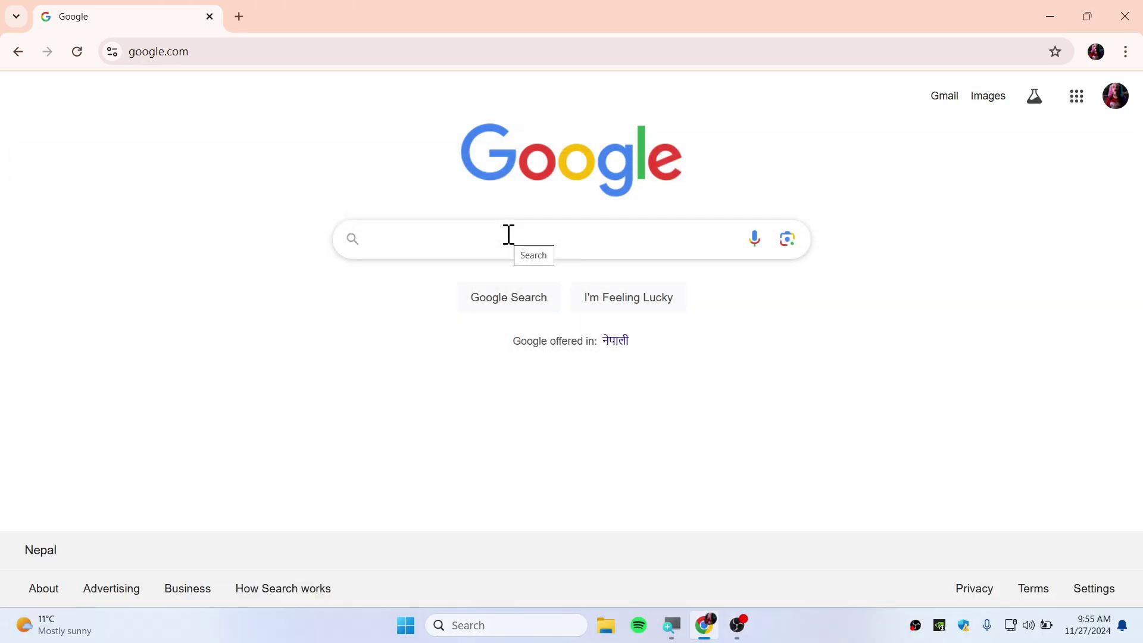
Search Google for 'windows 10 iso' by typing 'windo' and taking the autocomplete suggestion
{"action": "left_click", "coordinate": [509, 235]}
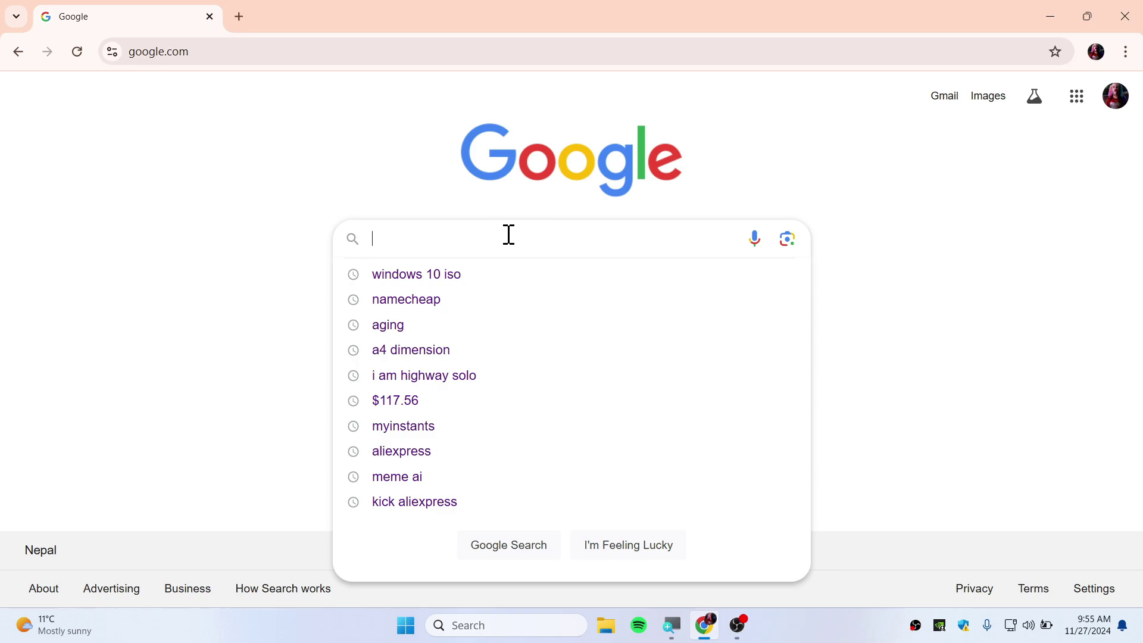
{"action": "type", "text": "windo"}
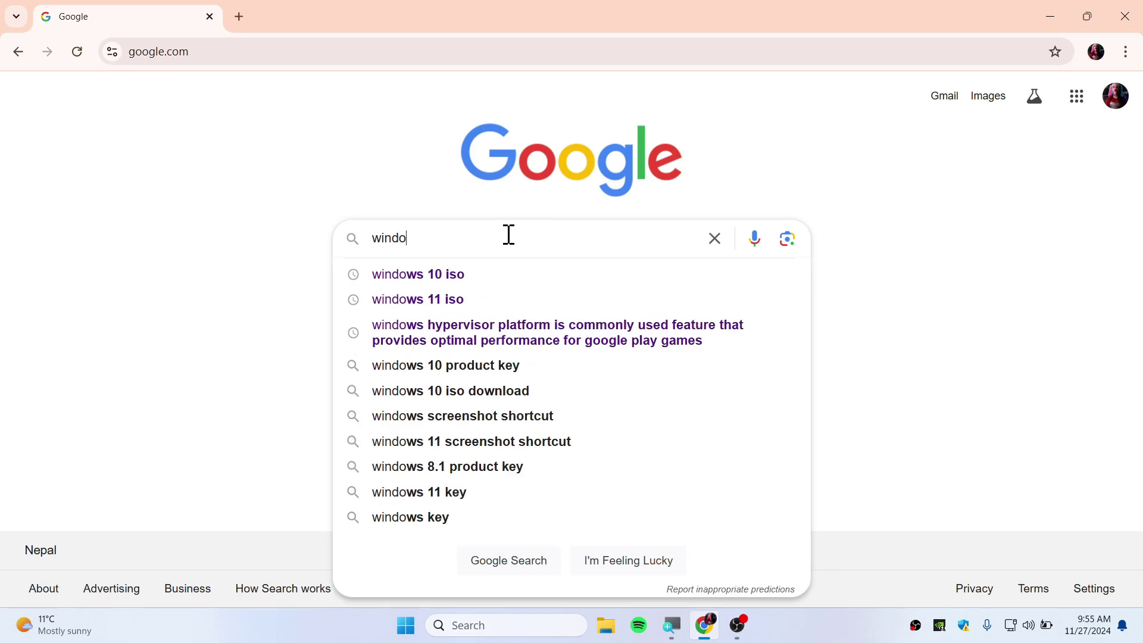
{"action": "left_click", "coordinate": [493, 279]}
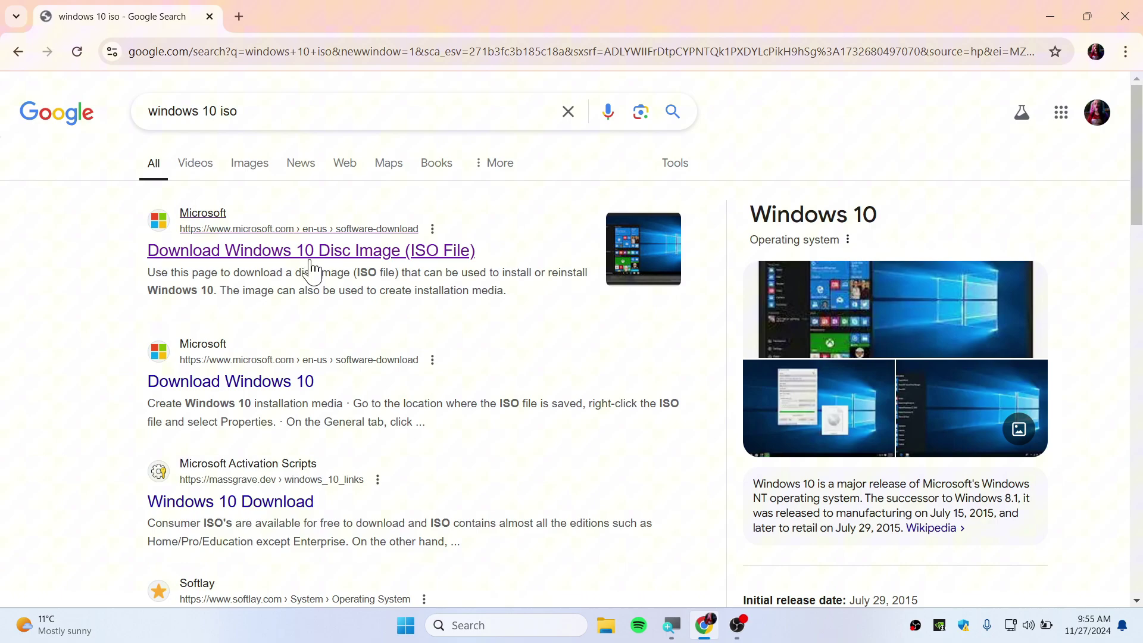
Open Microsoft's Download Windows 10 Disc Image (ISO File) page and bring up the developer tools via Inspect
{"action": "left_click", "coordinate": [271, 249]}
{"action": "scroll", "coordinate": [158, 316], "scroll_direction": "down", "scroll_amount": 9}
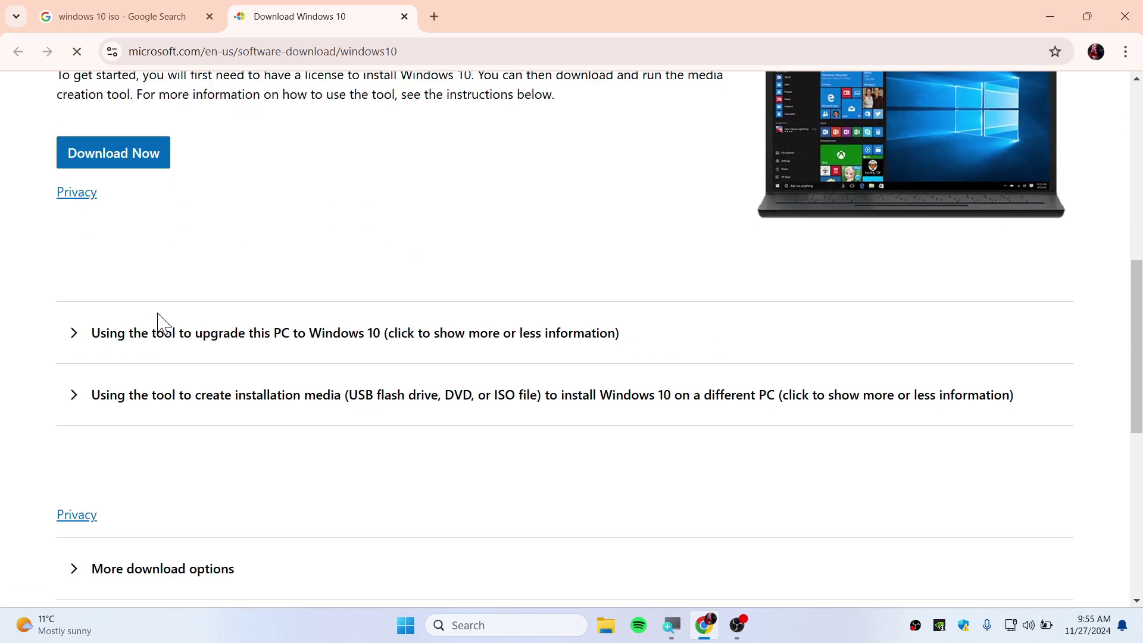
{"action": "scroll", "coordinate": [158, 316], "scroll_direction": "up", "scroll_amount": 5}
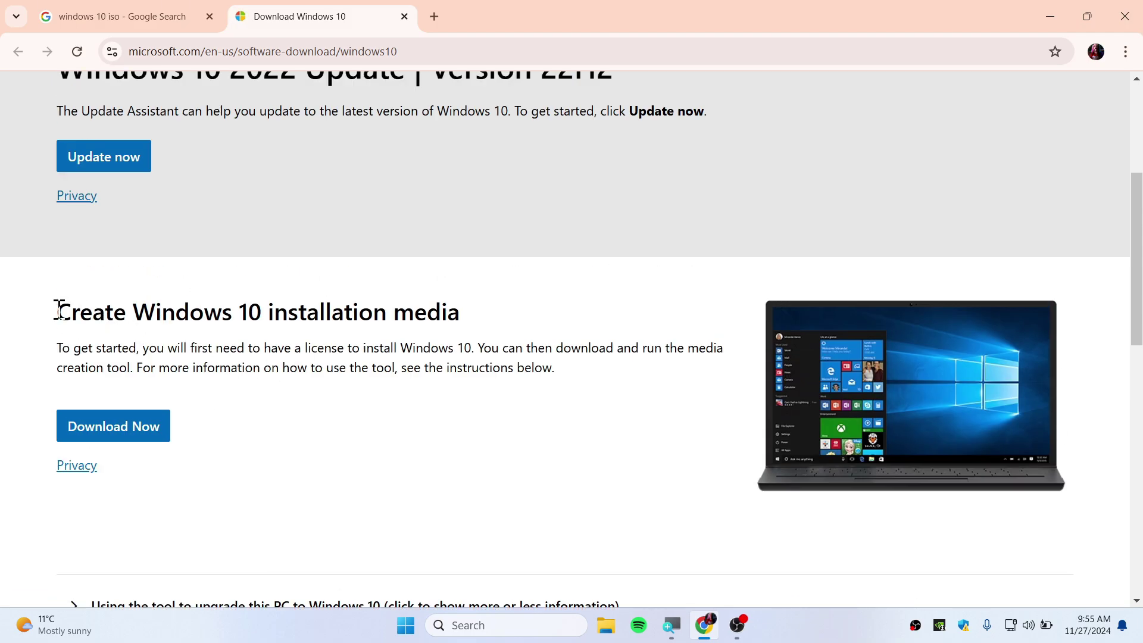
{"action": "left_click_drag", "start_coordinate": [57, 307], "coordinate": [465, 312]}
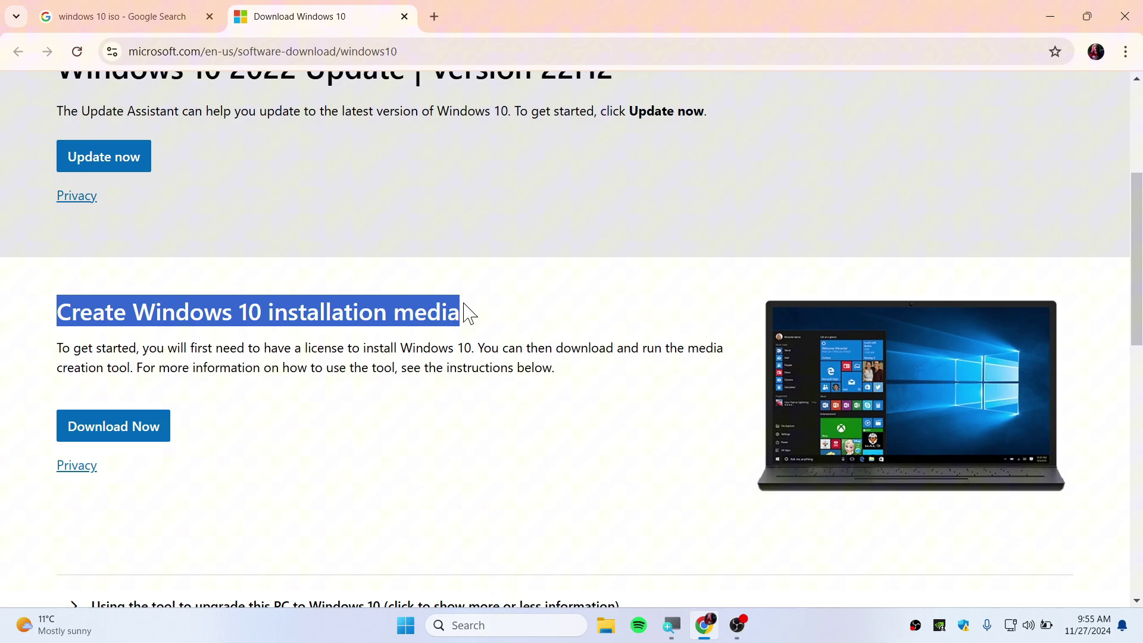
{"action": "scroll", "coordinate": [472, 310], "scroll_direction": "up", "scroll_amount": 5}
{"action": "right_click", "coordinate": [441, 463]}
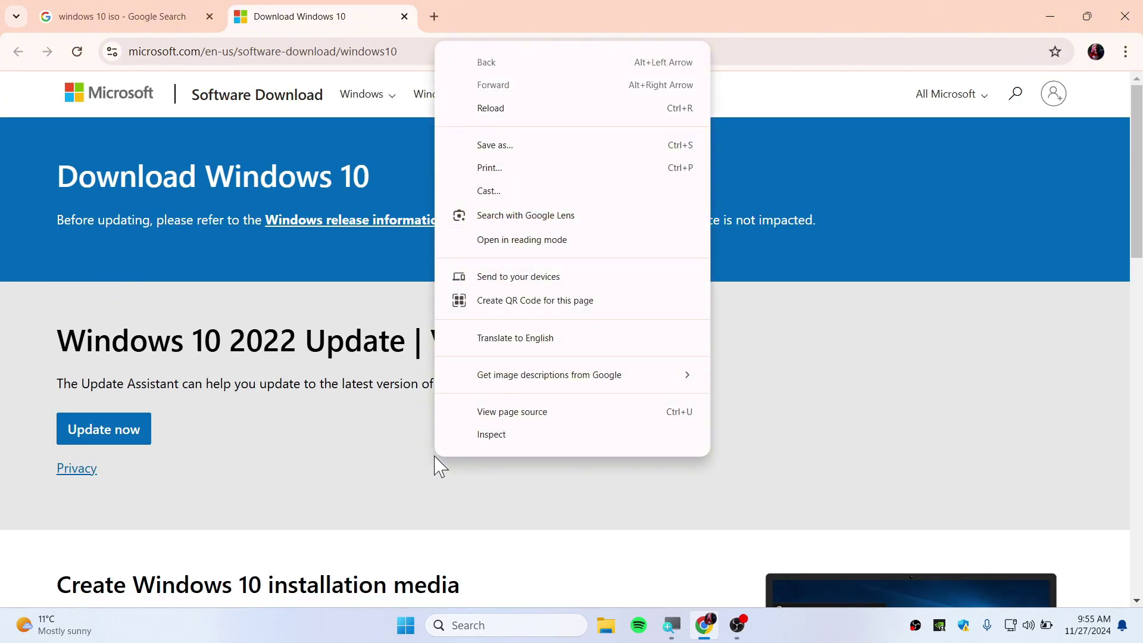
{"action": "left_click", "coordinate": [502, 438]}
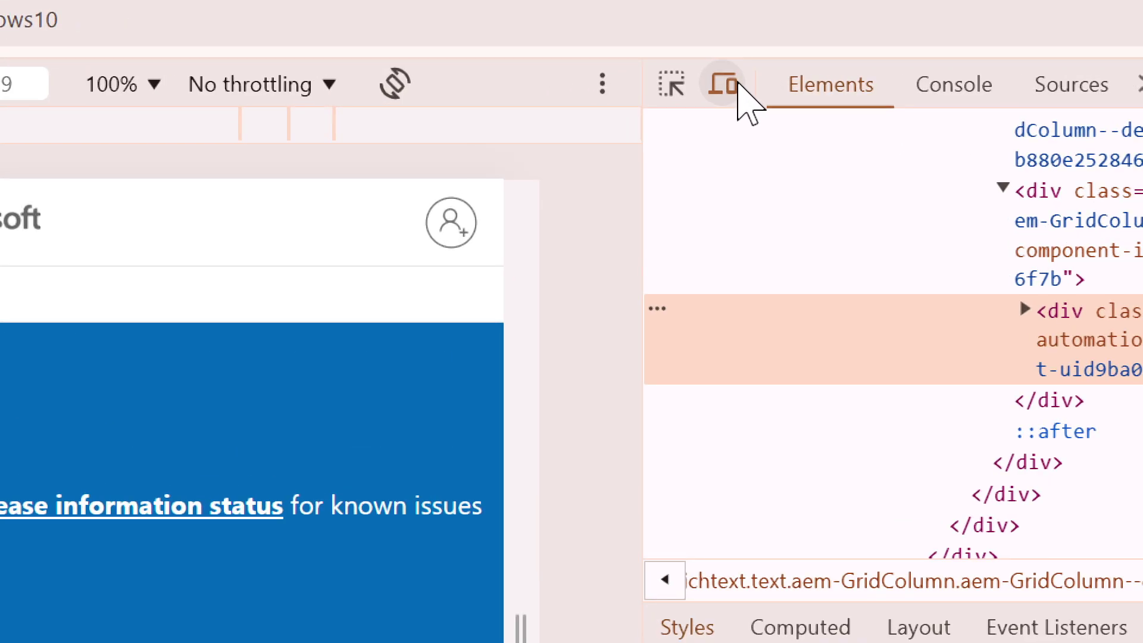
Reload the page in mobile emulation, then select and confirm the Windows 10 (multi-edition ISO) edition
{"action": "left_click", "coordinate": [736, 85]}
{"action": "left_click", "coordinate": [736, 85]}
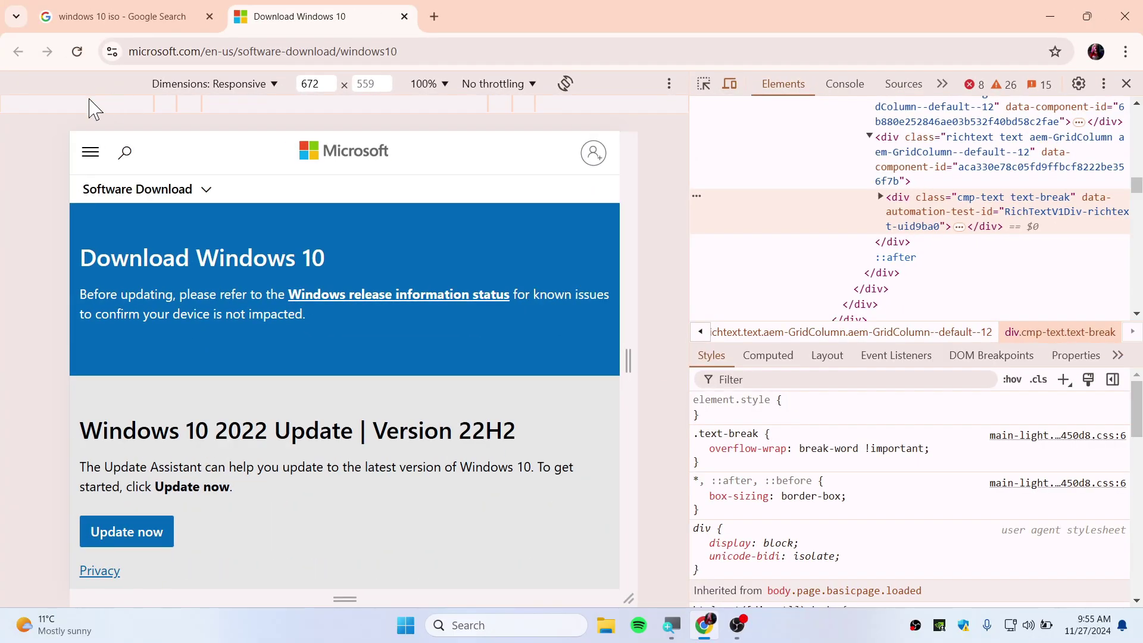
{"action": "left_click", "coordinate": [76, 51]}
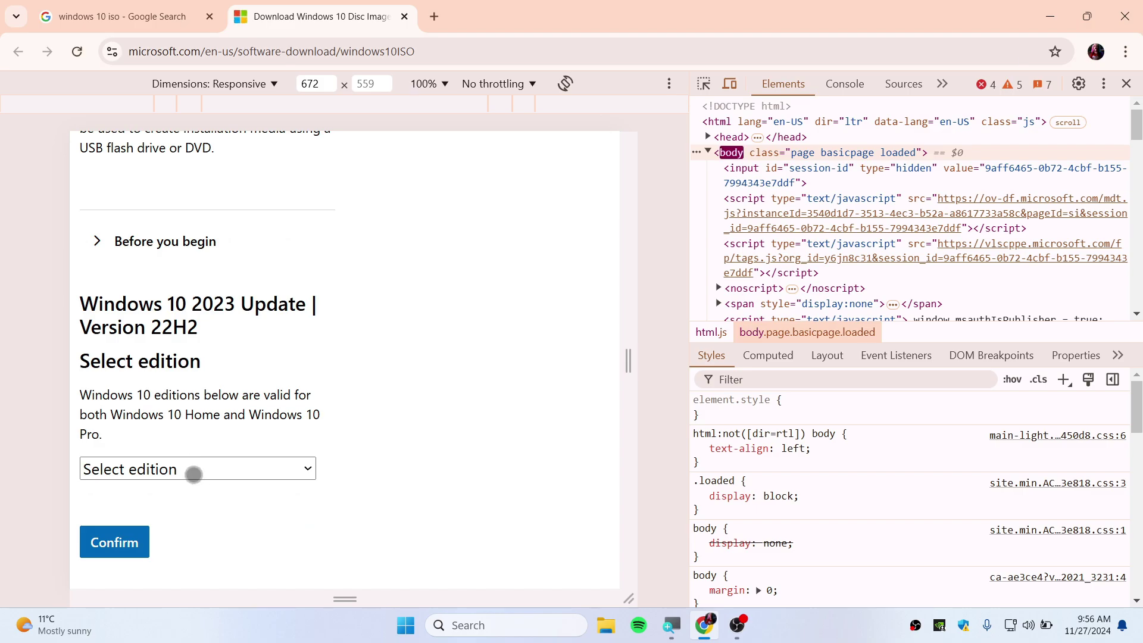
{"action": "left_click", "coordinate": [193, 471]}
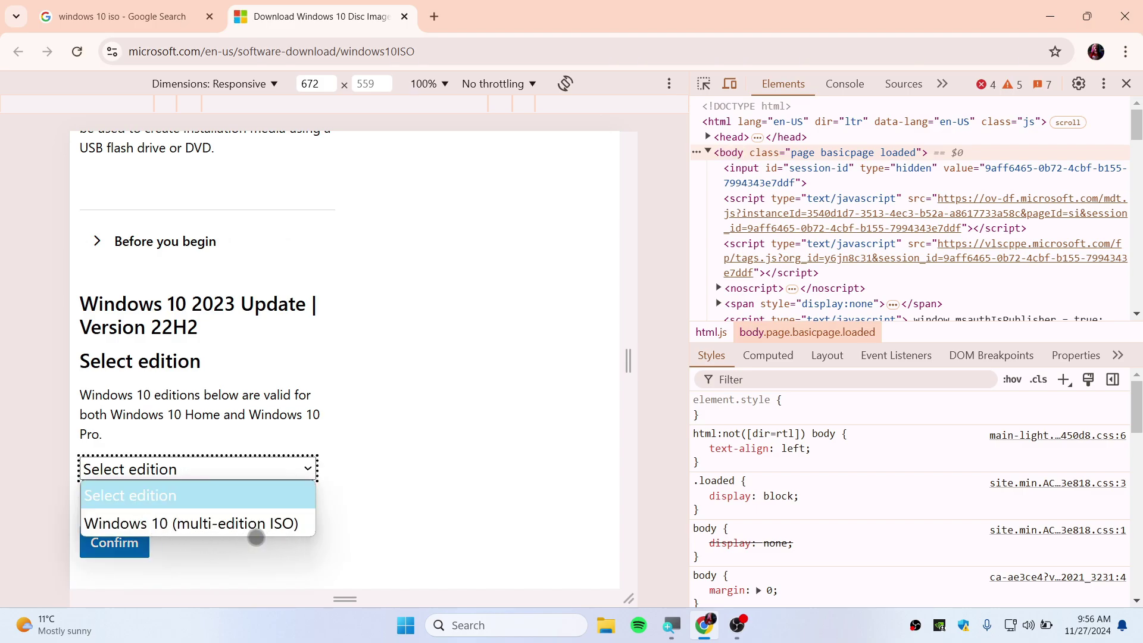
{"action": "left_click", "coordinate": [251, 532]}
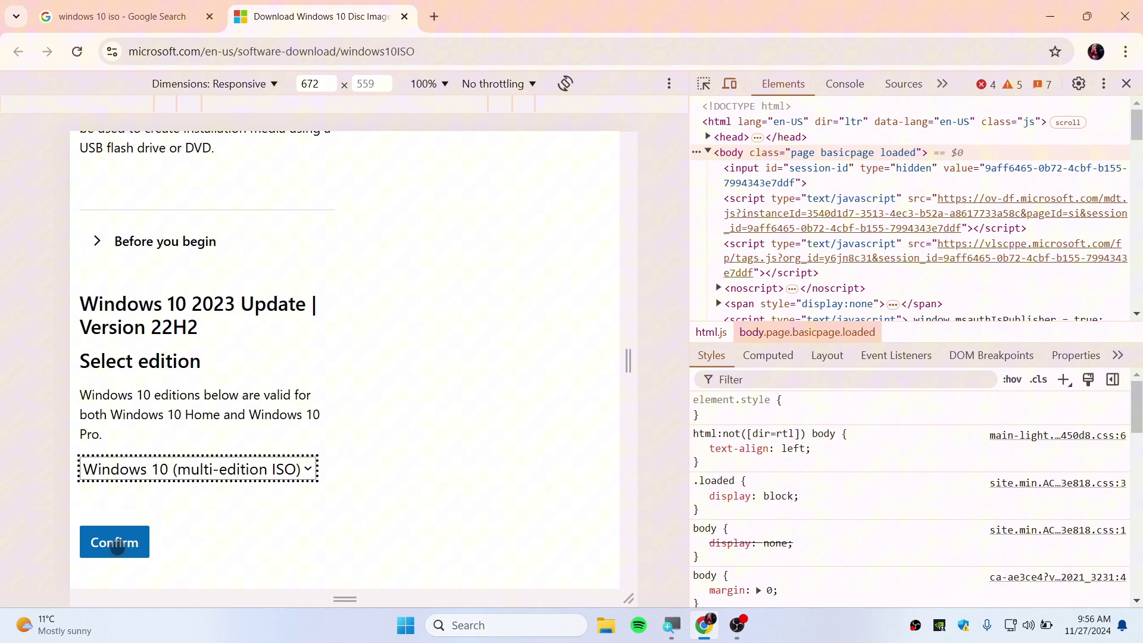
{"action": "left_click", "coordinate": [115, 543]}
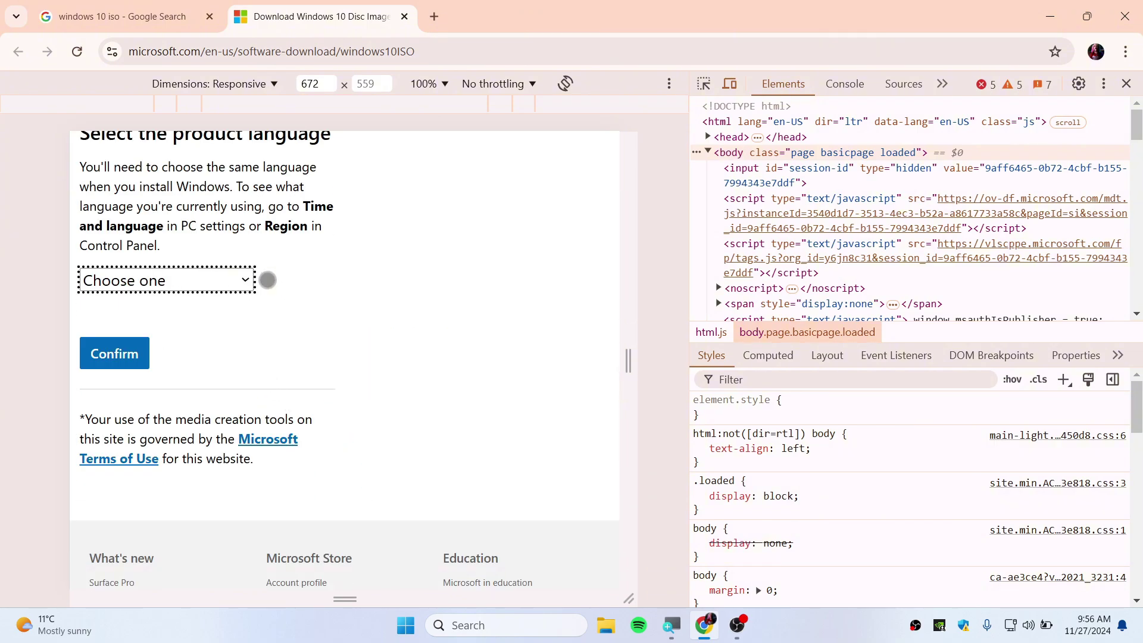
Choose English (United States) as the product language and confirm it
{"action": "left_click", "coordinate": [187, 283]}
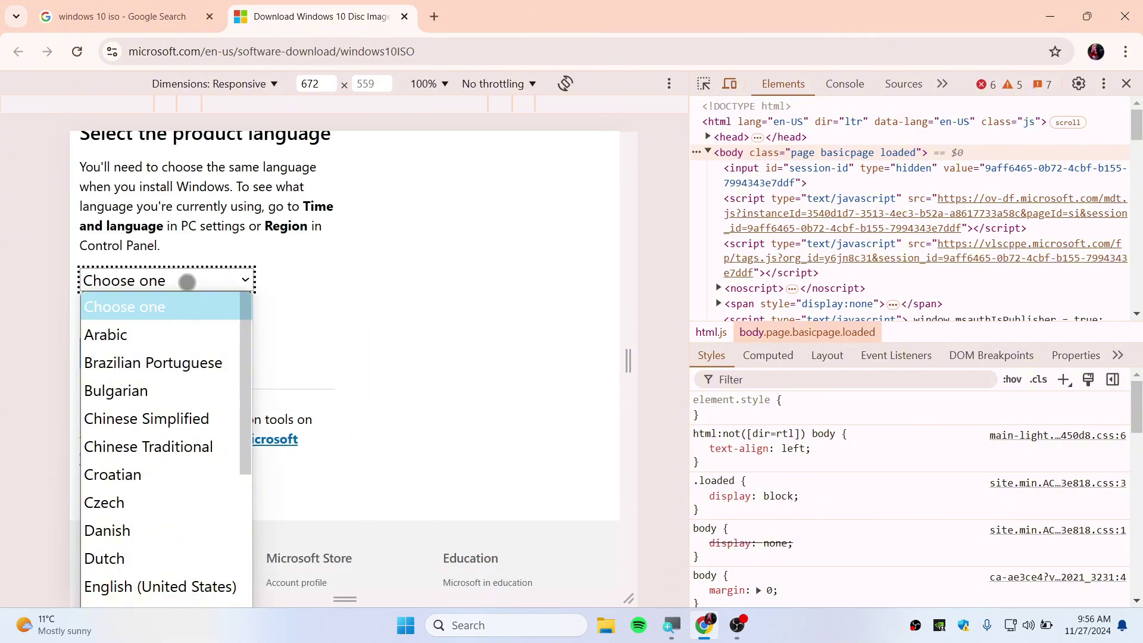
{"action": "scroll", "coordinate": [186, 429], "scroll_direction": "down", "scroll_amount": 5}
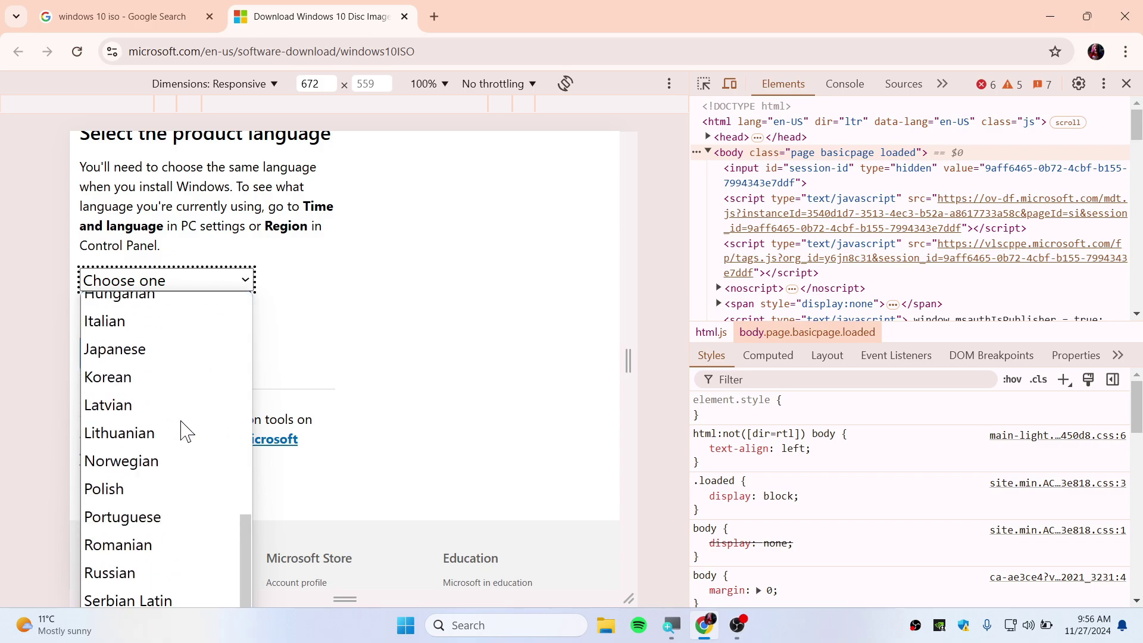
{"action": "scroll", "coordinate": [184, 417], "scroll_direction": "up", "scroll_amount": 5}
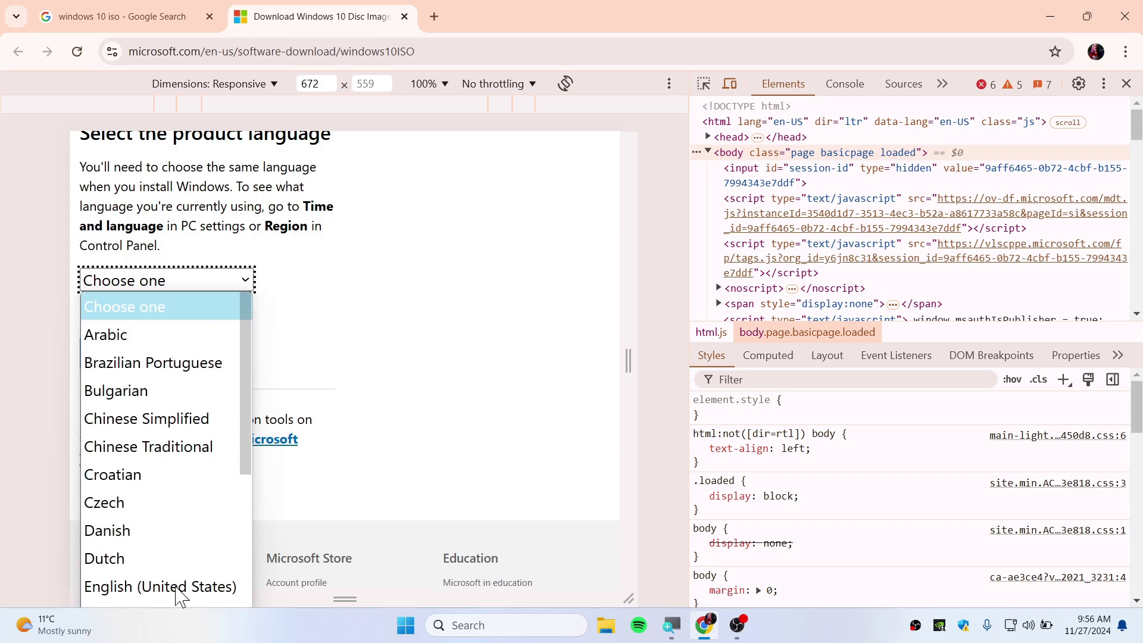
{"action": "left_click", "coordinate": [179, 587]}
{"action": "left_click", "coordinate": [112, 358]}
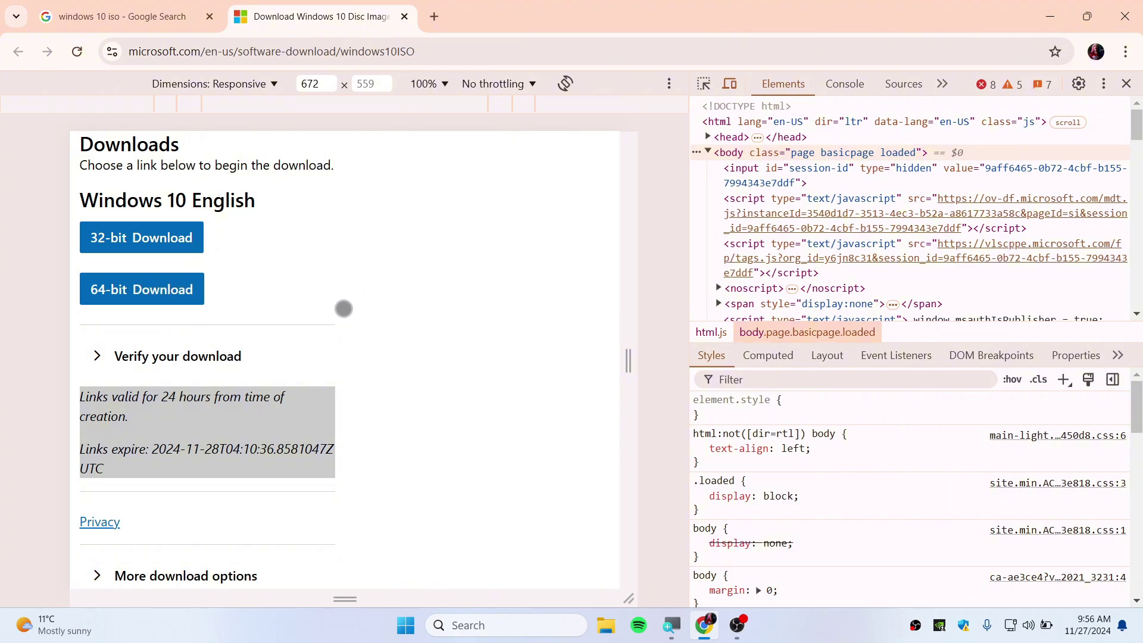
Start the 64-bit Windows 10 ISO download and follow it in the full download history
{"action": "left_click", "coordinate": [135, 299]}
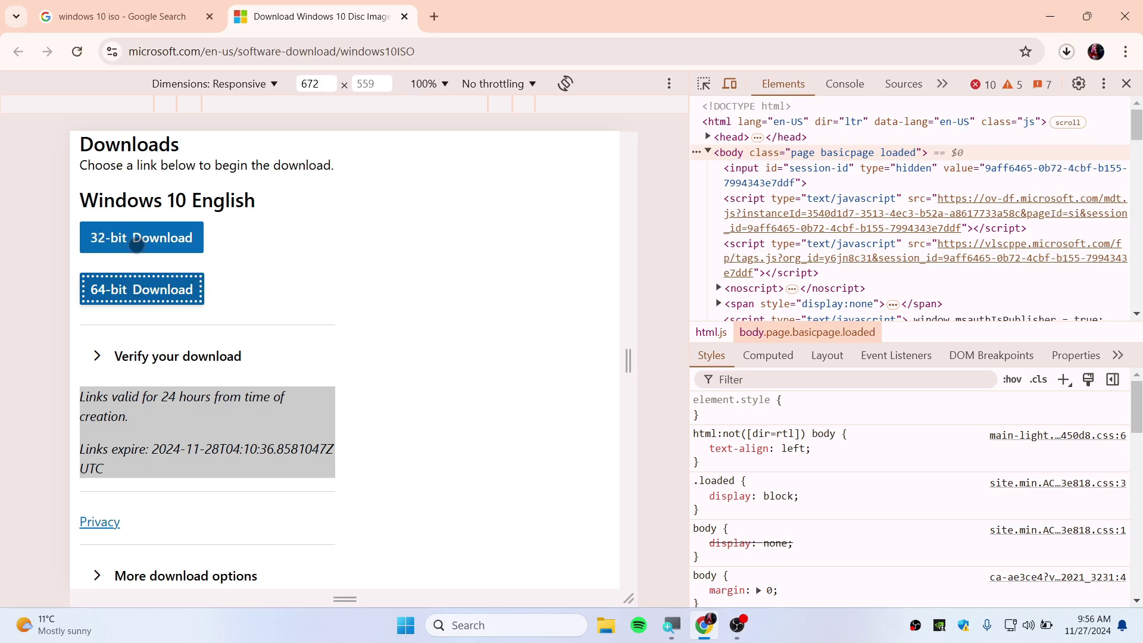
{"action": "left_click", "coordinate": [1070, 58]}
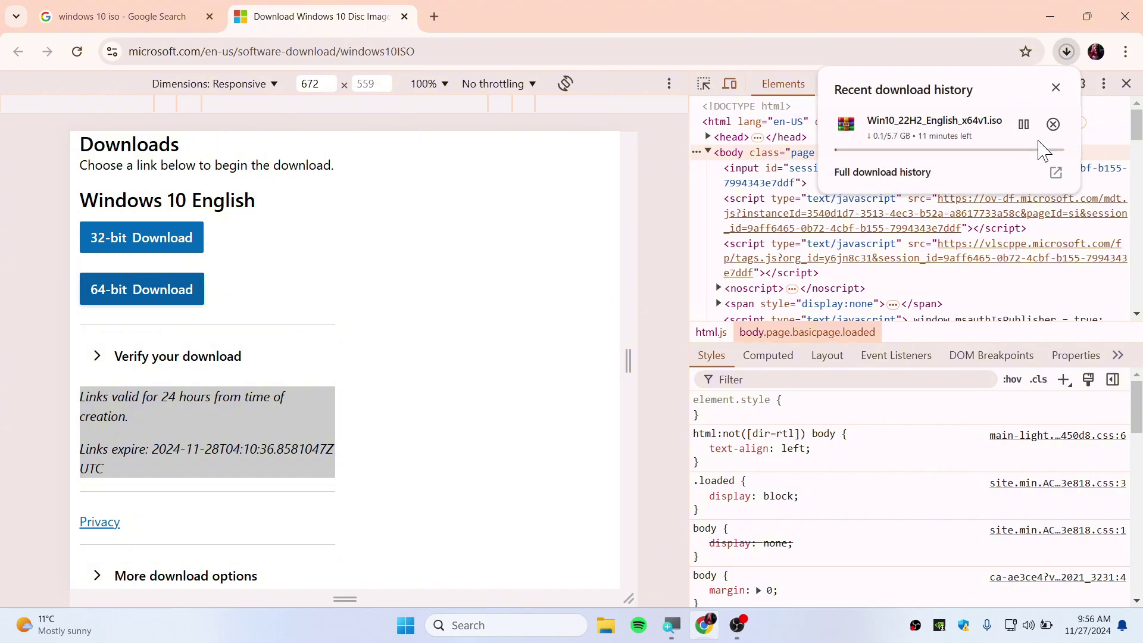
{"action": "left_click", "coordinate": [1059, 182]}
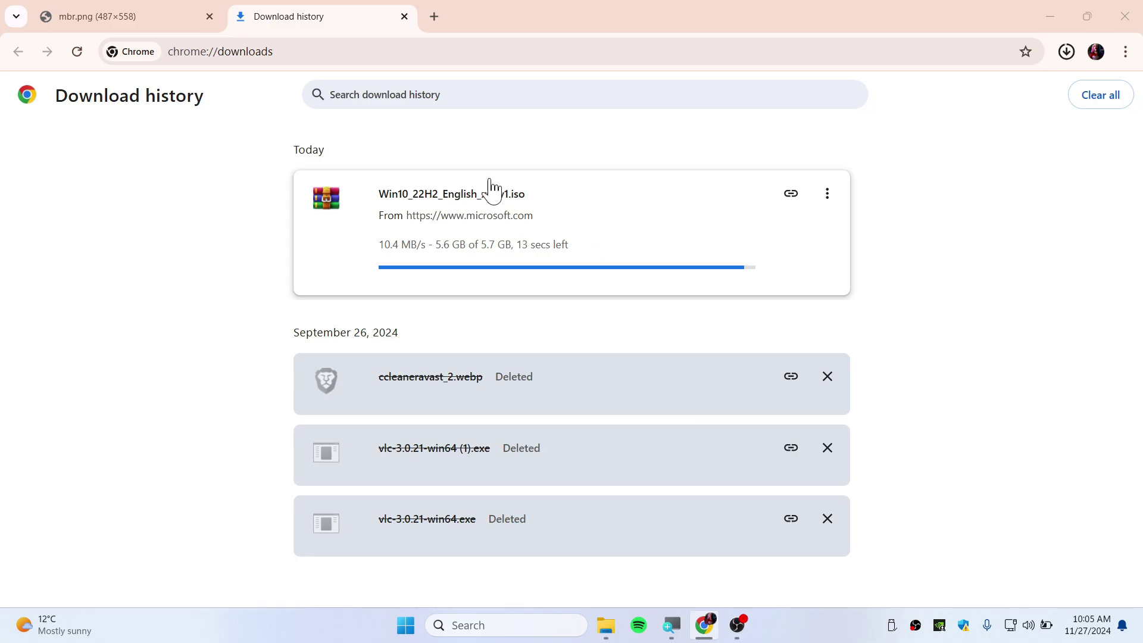
Search 'rufus' in a new tab, visit the official Rufus site, and view recent downloads
{"action": "left_click", "coordinate": [434, 18]}
{"action": "type", "text": "rufus"}
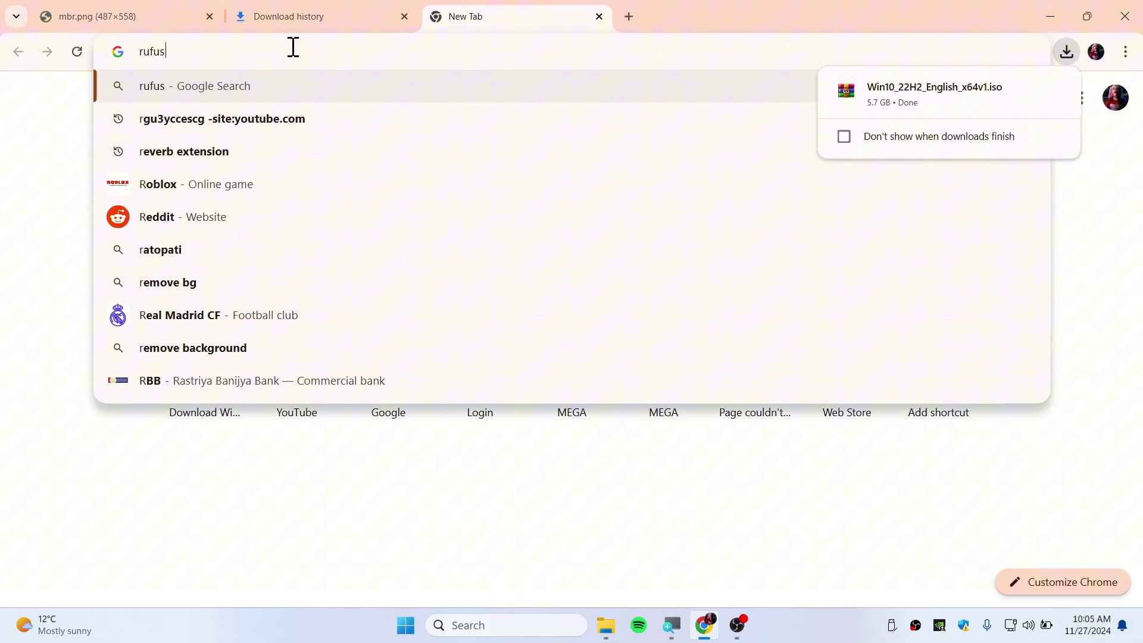
{"action": "key", "text": "Return"}
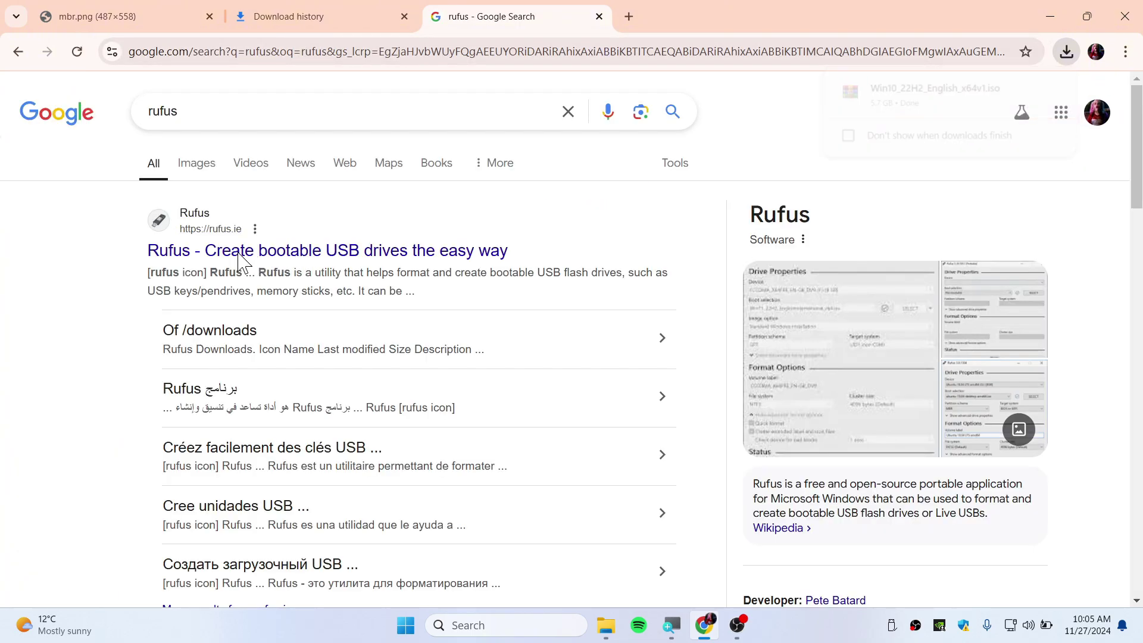
{"action": "left_click", "coordinate": [247, 253]}
{"action": "scroll", "coordinate": [424, 342], "scroll_direction": "down", "scroll_amount": 8}
{"action": "scroll", "coordinate": [425, 334], "scroll_direction": "down", "scroll_amount": 10}
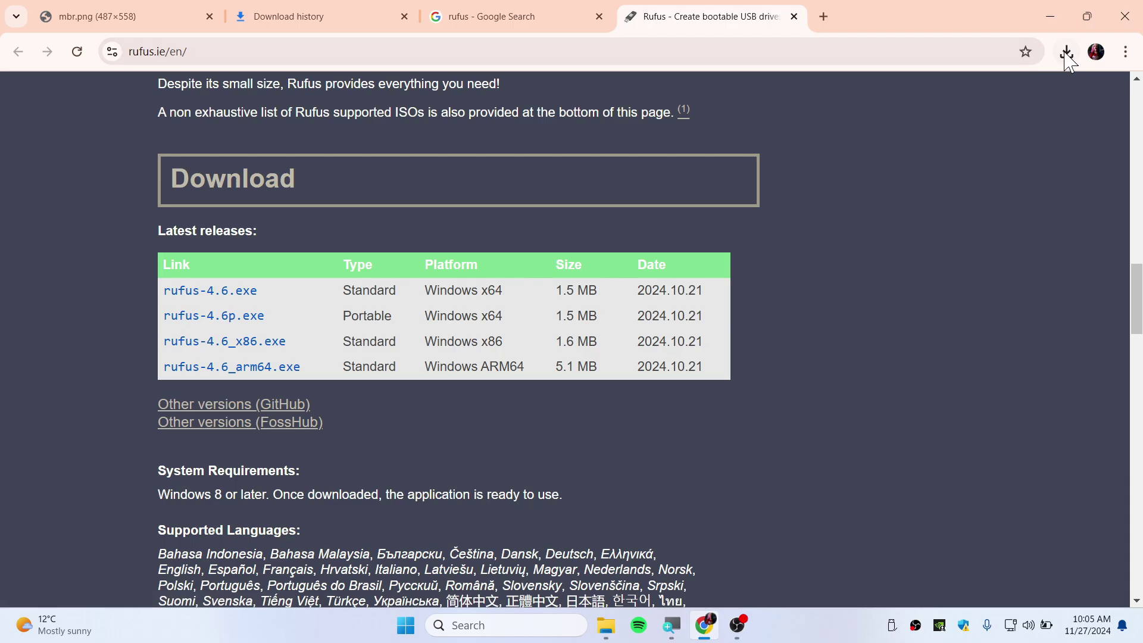
{"action": "left_click", "coordinate": [1066, 52]}
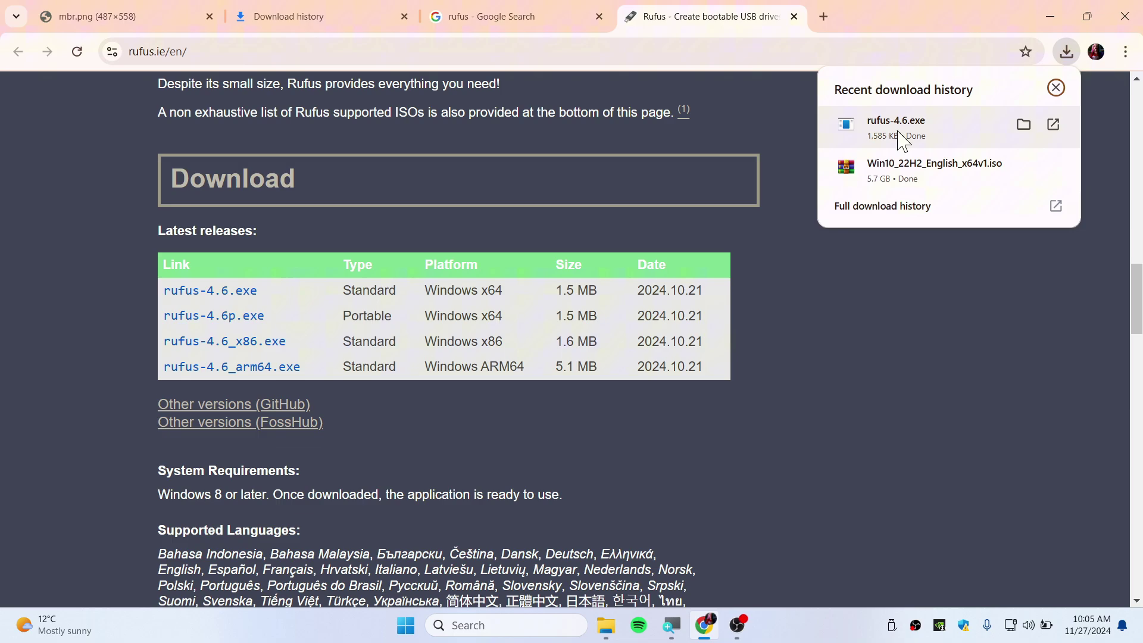
Run rufus-4.6.exe, confirm USB (E:) in This PC, then arrange Rufus in front and minimize Explorer
{"action": "left_click", "coordinate": [962, 125]}
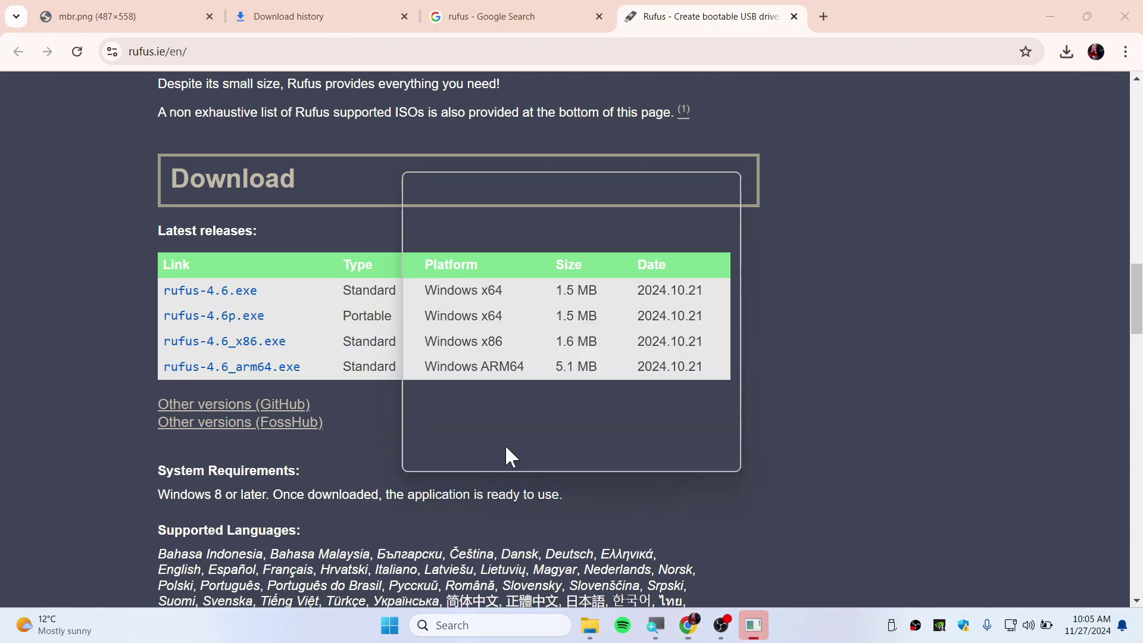
{"action": "left_click_drag", "start_coordinate": [643, 77], "coordinate": [600, 91]}
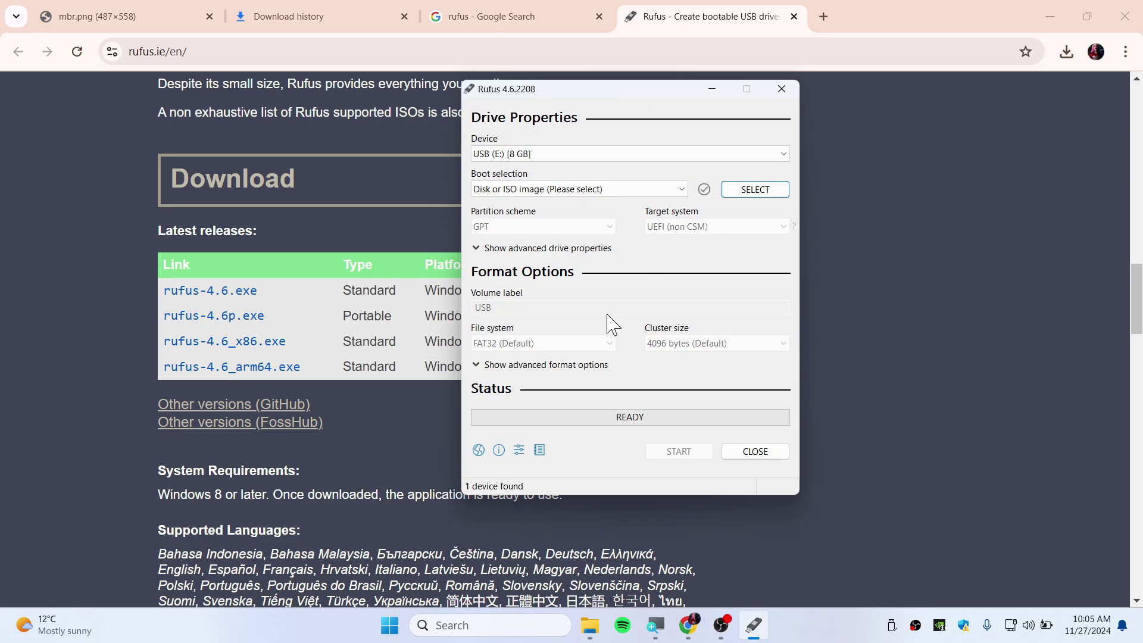
{"action": "left_click", "coordinate": [589, 625]}
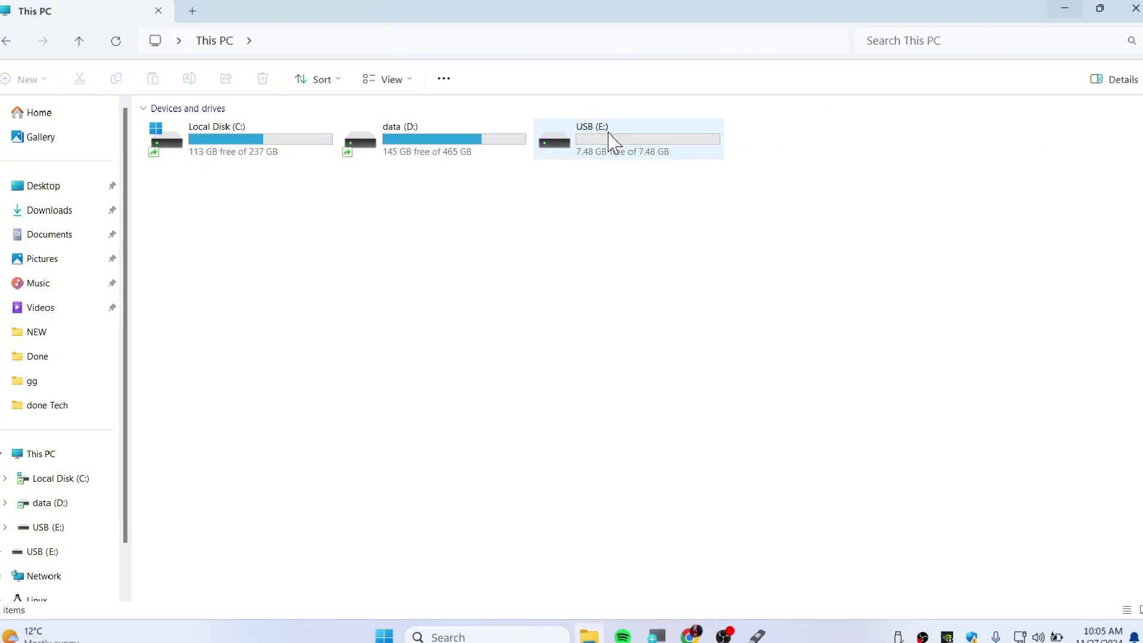
{"action": "mouse_move", "coordinate": [754, 630]}
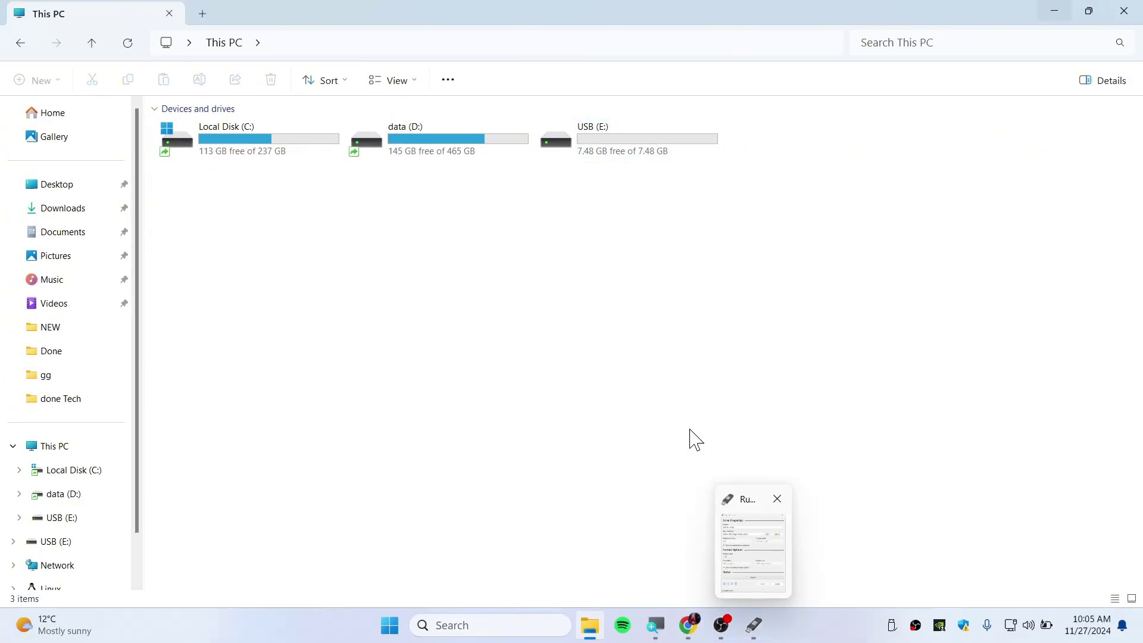
{"action": "left_click", "coordinate": [778, 543]}
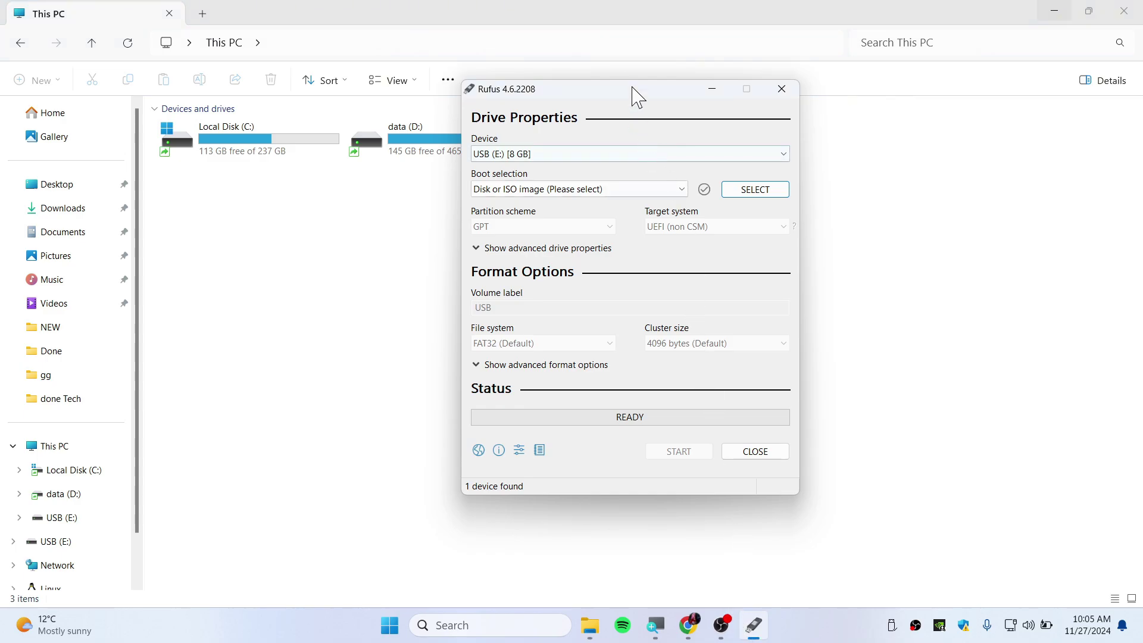
{"action": "left_click_drag", "start_coordinate": [602, 102], "coordinate": [715, 148]}
{"action": "left_click", "coordinate": [1054, 11]}
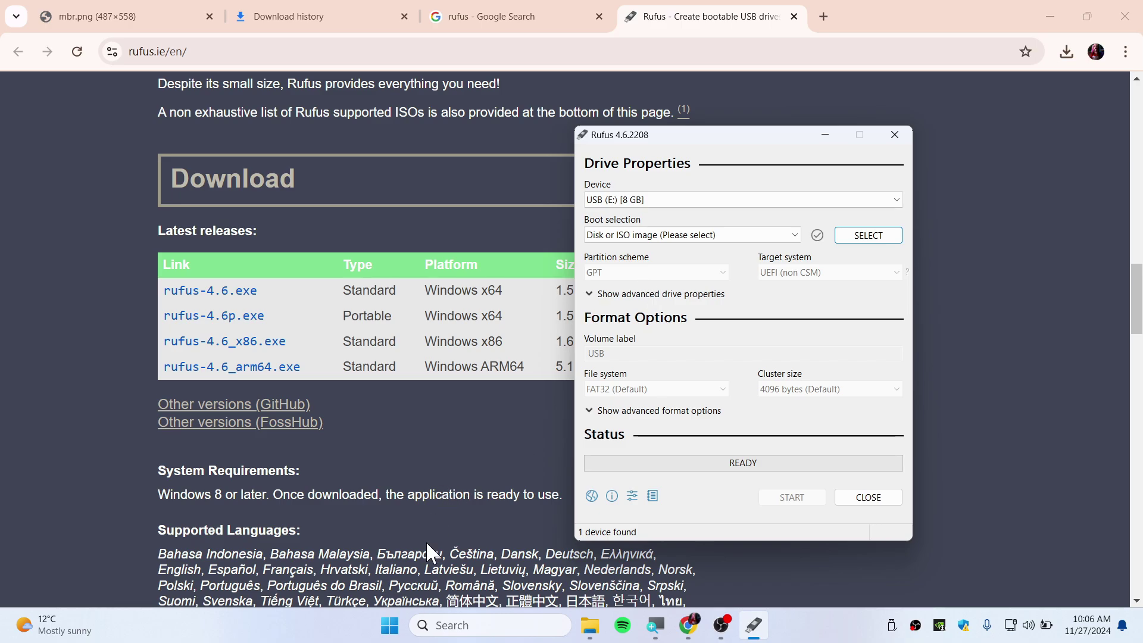
Open Disk Management from the Start menu and view Disk 1's Volumes properties showing GPT
{"action": "right_click", "coordinate": [393, 636]}
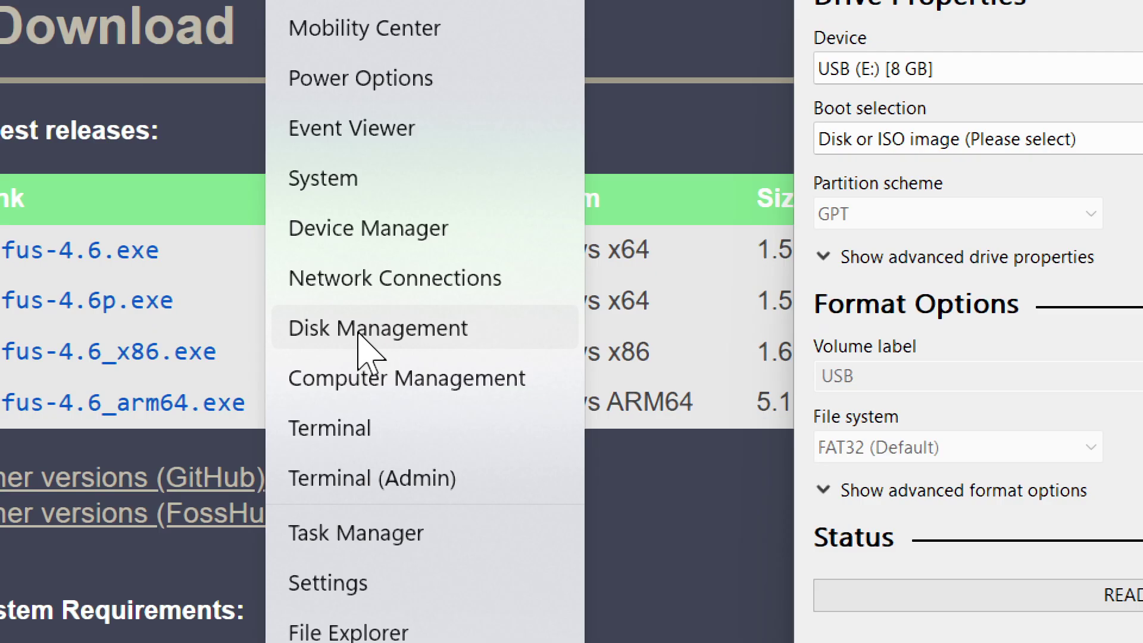
{"action": "left_click", "coordinate": [360, 334]}
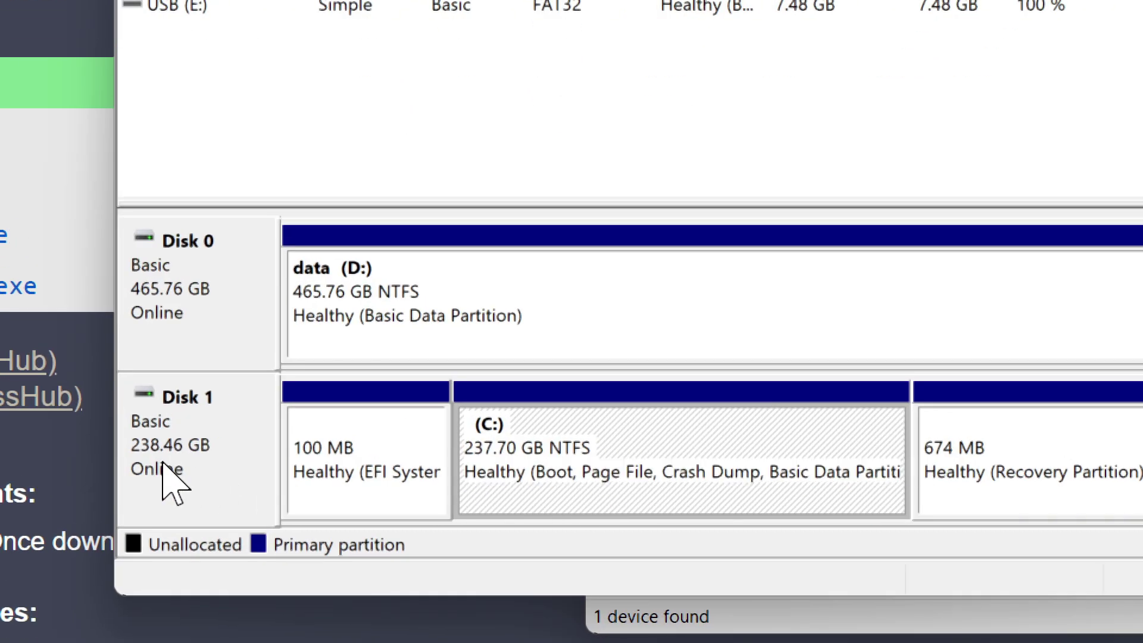
{"action": "right_click", "coordinate": [254, 419]}
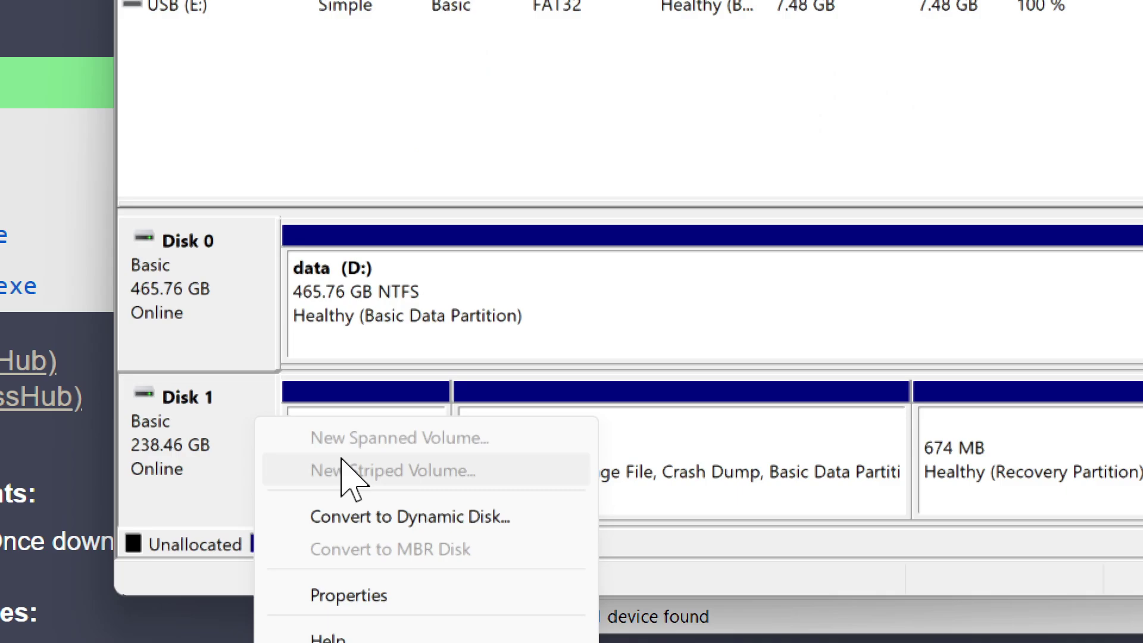
{"action": "left_click", "coordinate": [378, 598]}
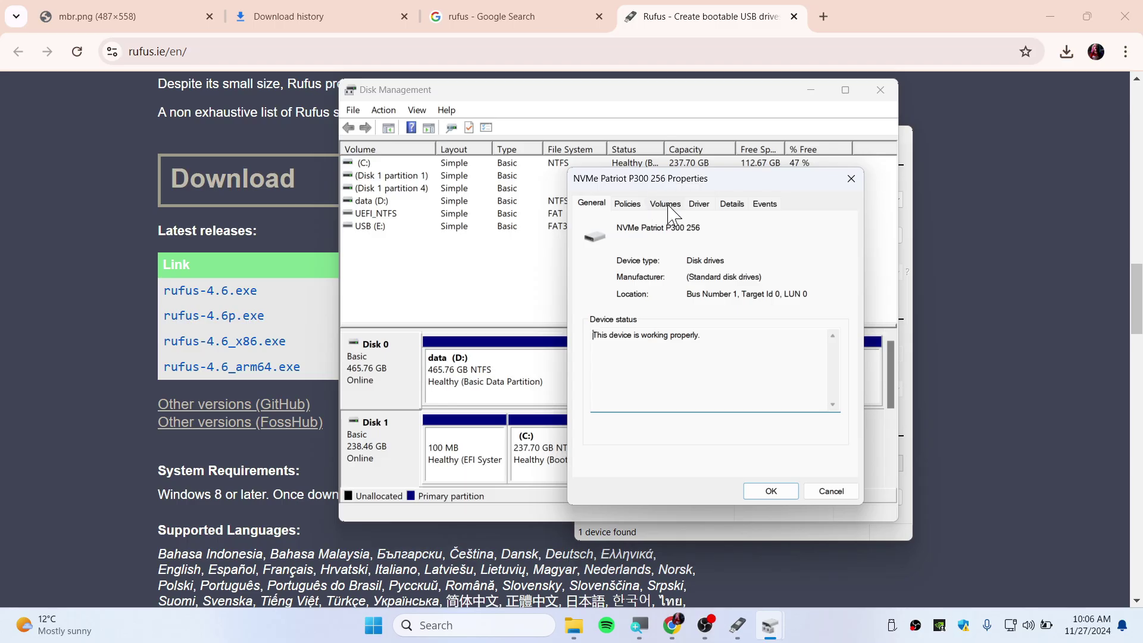
{"action": "left_click", "coordinate": [665, 204]}
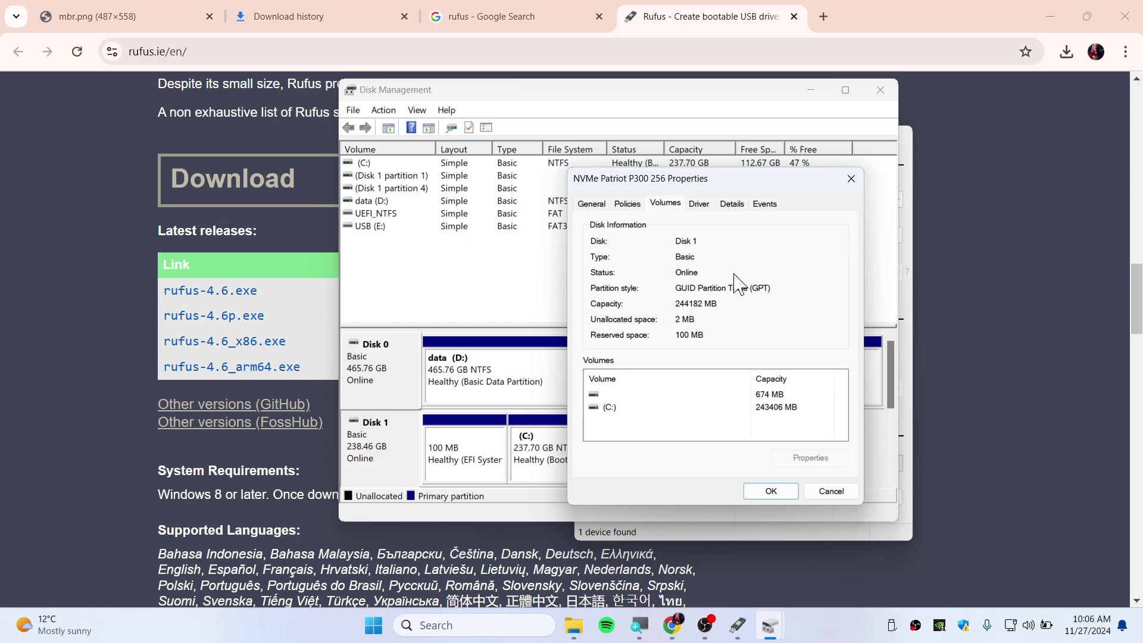
Check the mbr.png reference image in Chrome, then return to the Rufus window
{"action": "left_click", "coordinate": [150, 23]}
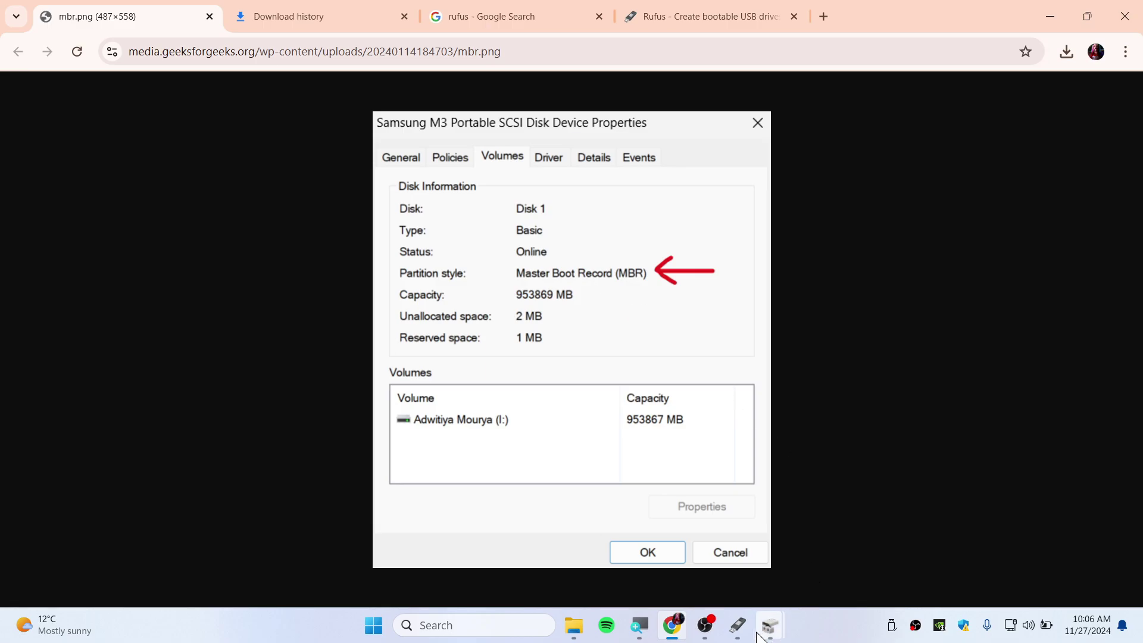
{"action": "left_click", "coordinate": [738, 625]}
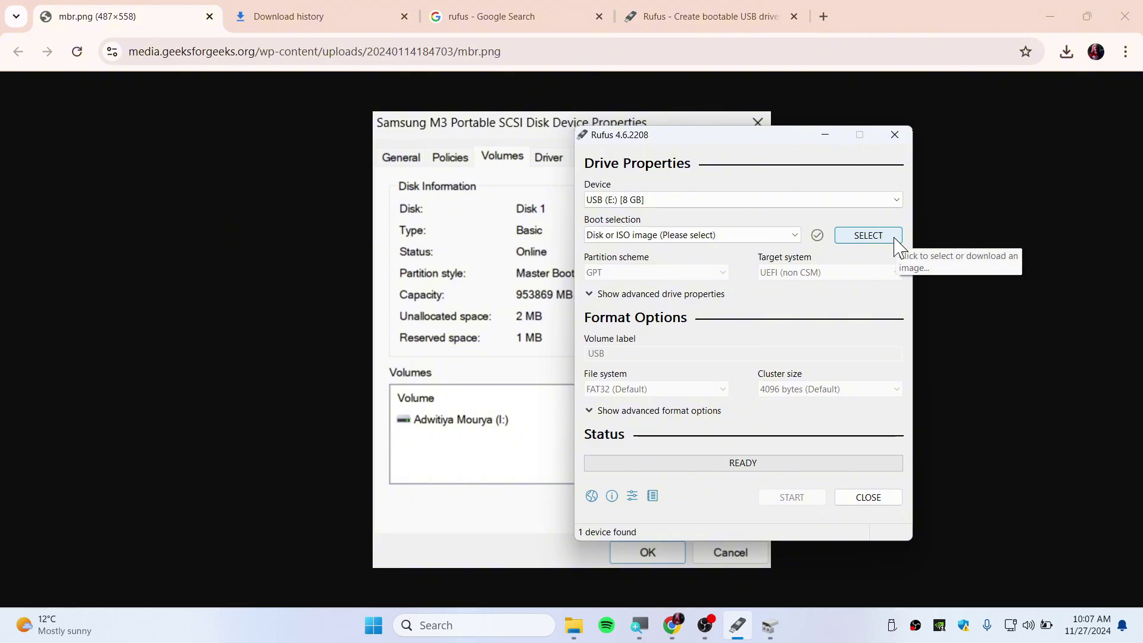
Load Win10_22H2_English_x64v1.iso from Downloads as Rufus's boot image
{"action": "left_click", "coordinate": [875, 238]}
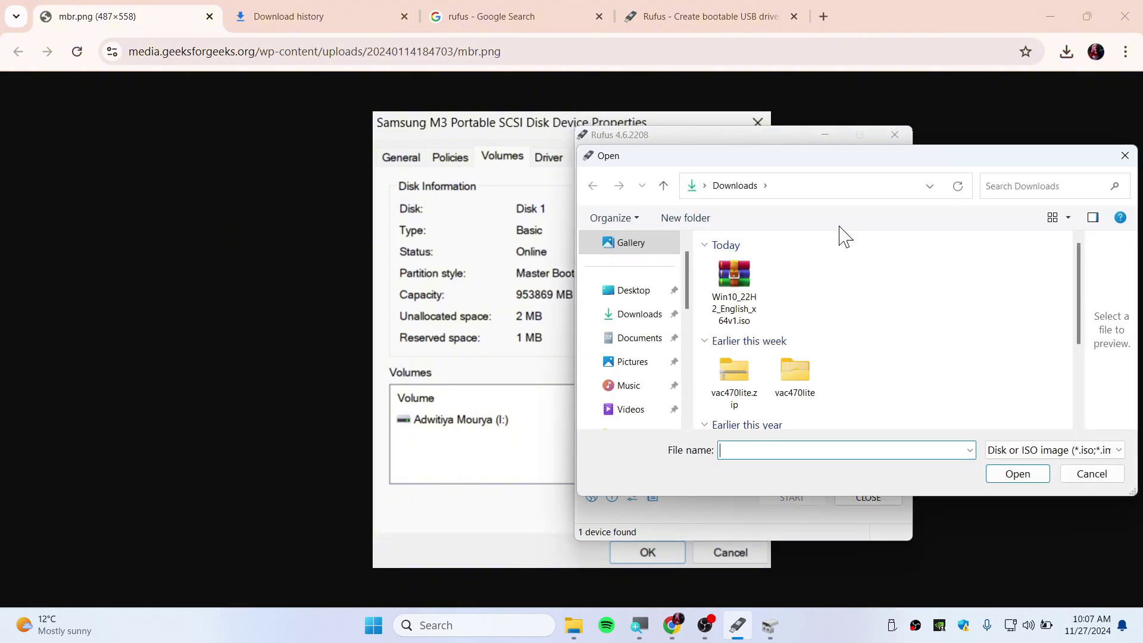
{"action": "left_click", "coordinate": [749, 309]}
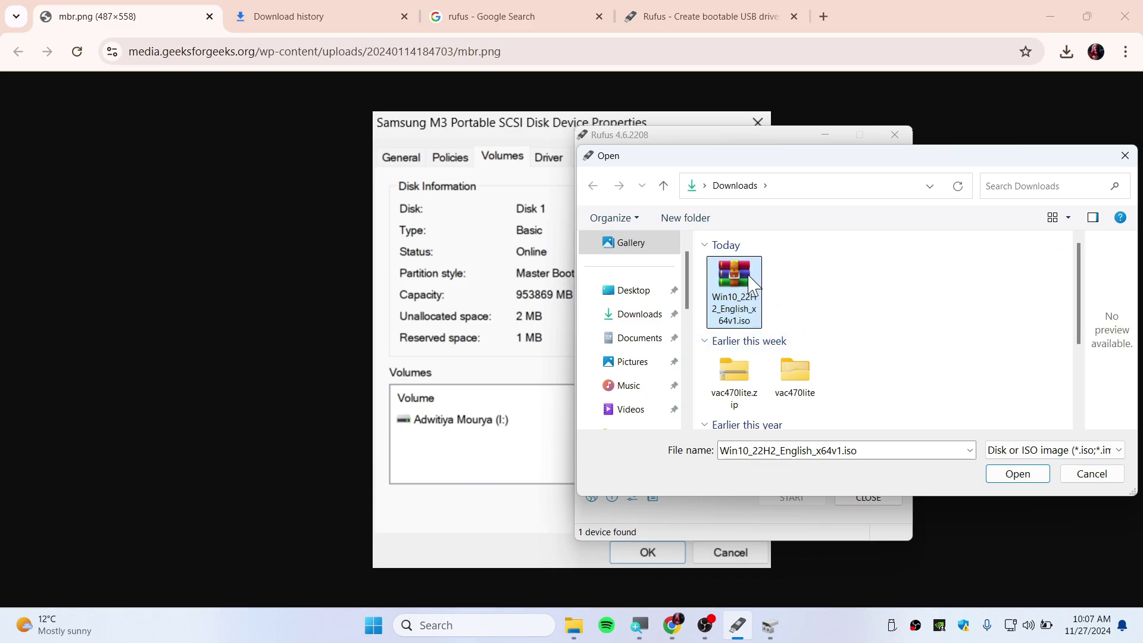
{"action": "left_click", "coordinate": [1019, 473]}
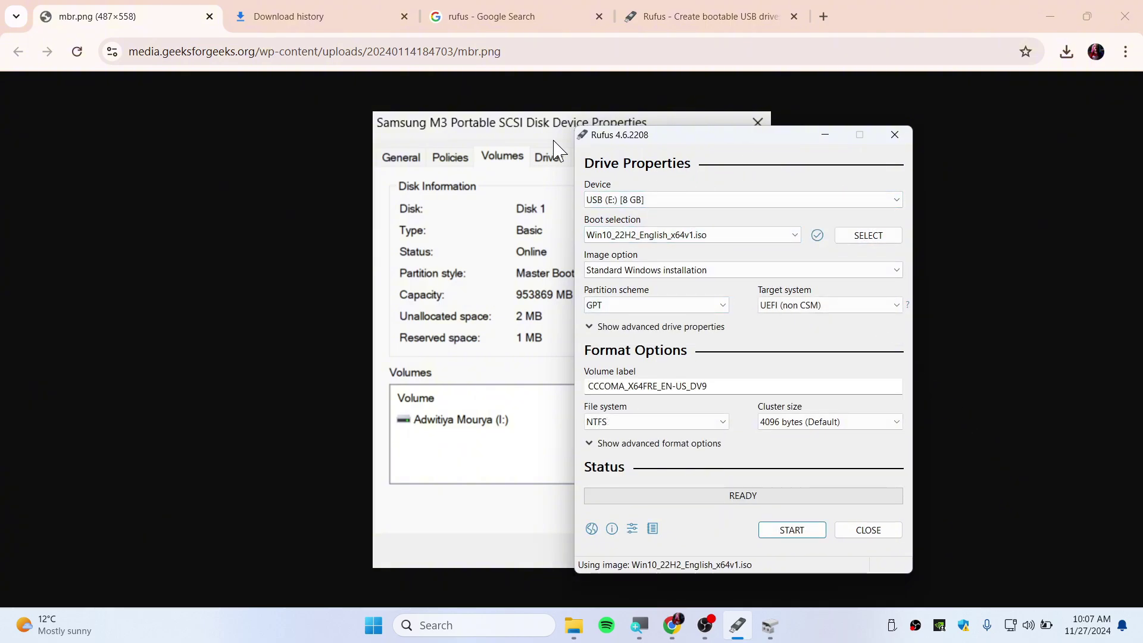
Keep GPT partition scheme, start writing, and accept the Windows customization and revoked bootloader prompts
{"action": "left_click", "coordinate": [649, 309]}
{"action": "left_click", "coordinate": [651, 340]}
{"action": "left_click", "coordinate": [797, 534]}
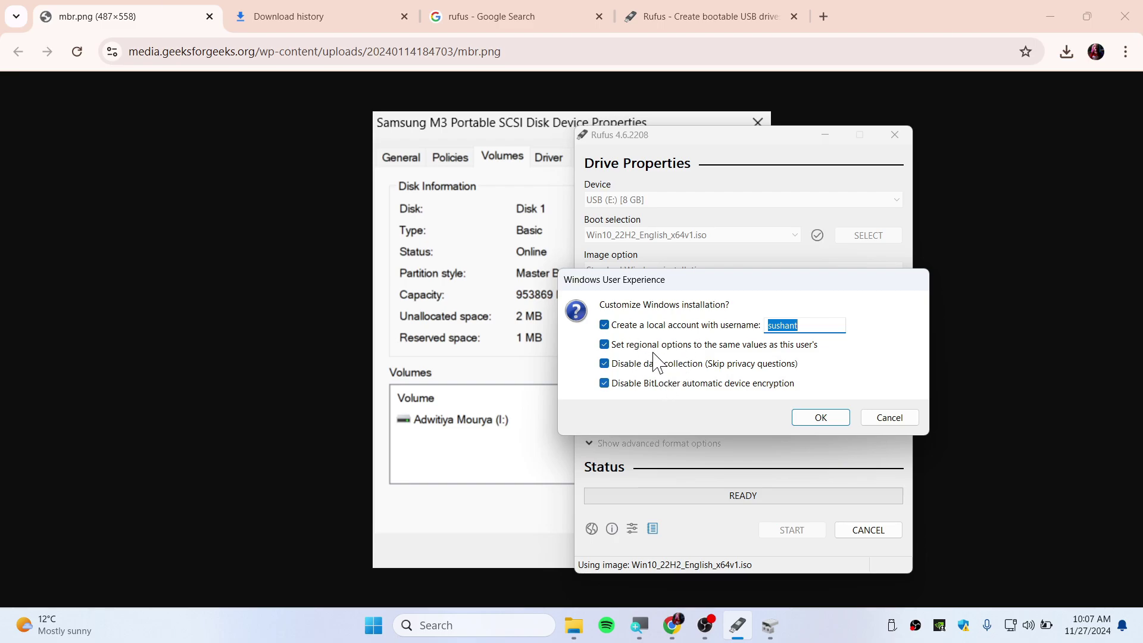
{"action": "left_click", "coordinate": [823, 424]}
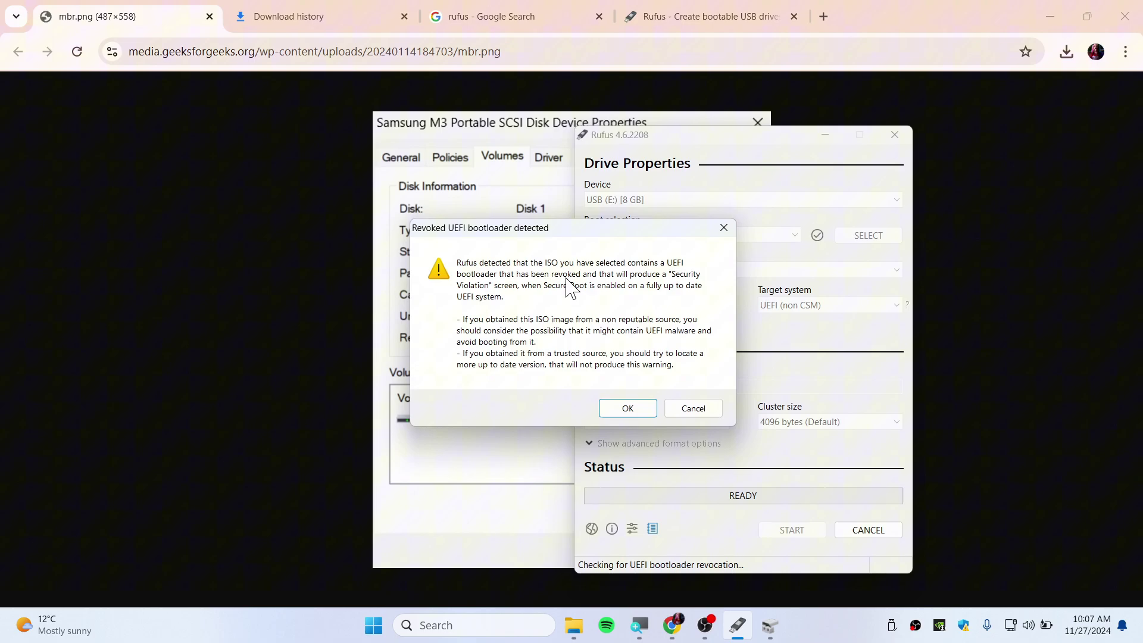
{"action": "left_click", "coordinate": [628, 409]}
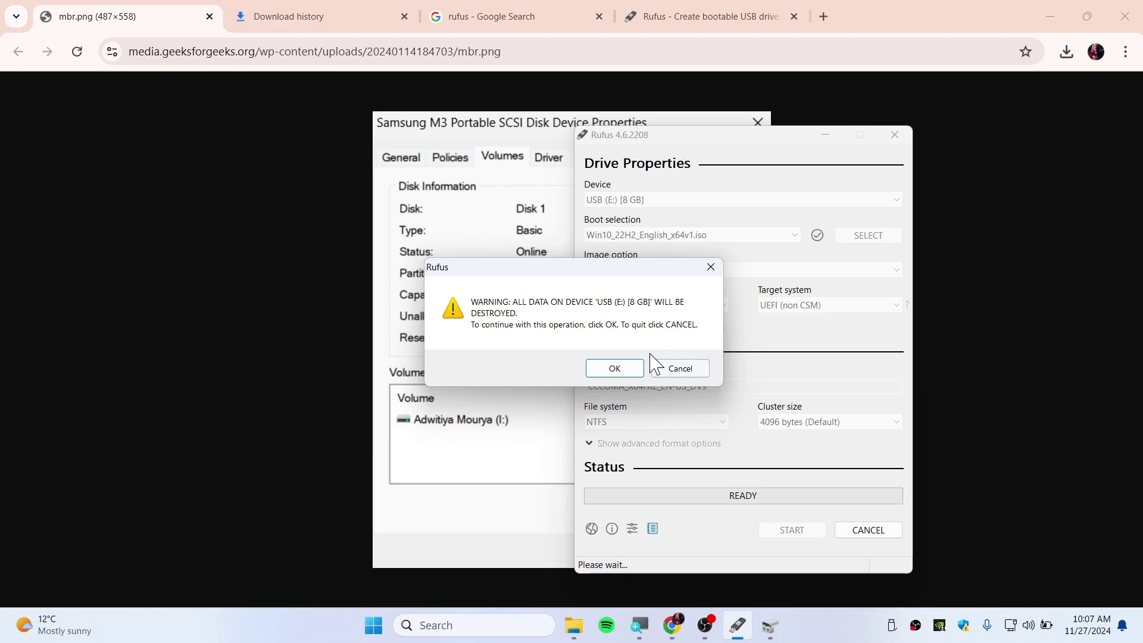
Confirm the data-erase warning and let Rufus write the Windows 10 ISO until READY
{"action": "left_click", "coordinate": [613, 368]}
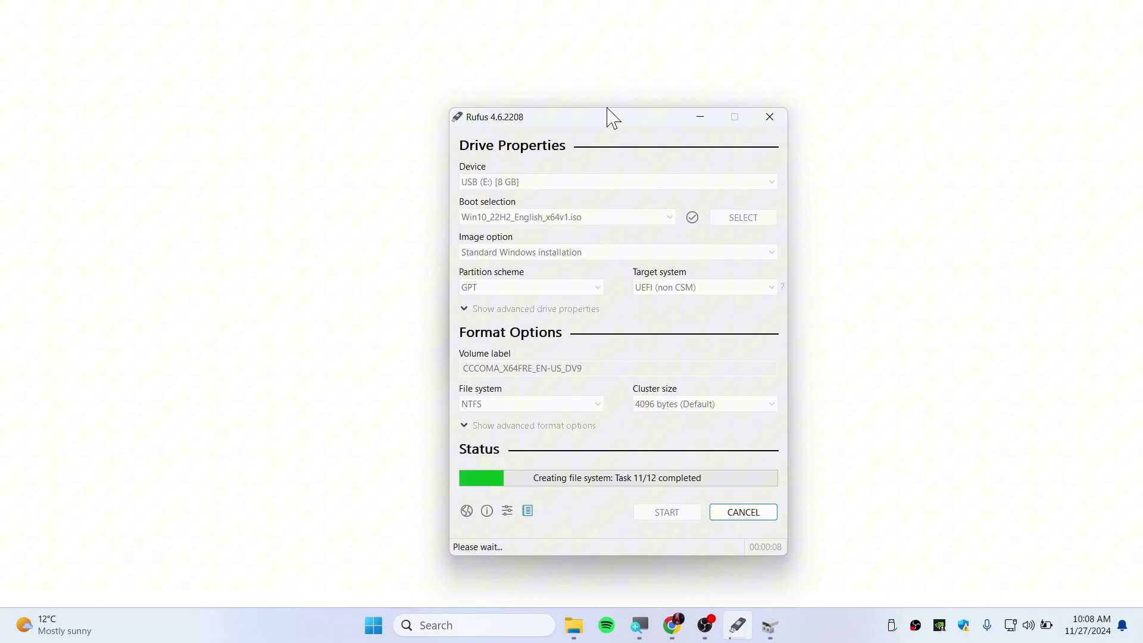
{"action": "left_click_drag", "start_coordinate": [613, 119], "coordinate": [578, 82]}
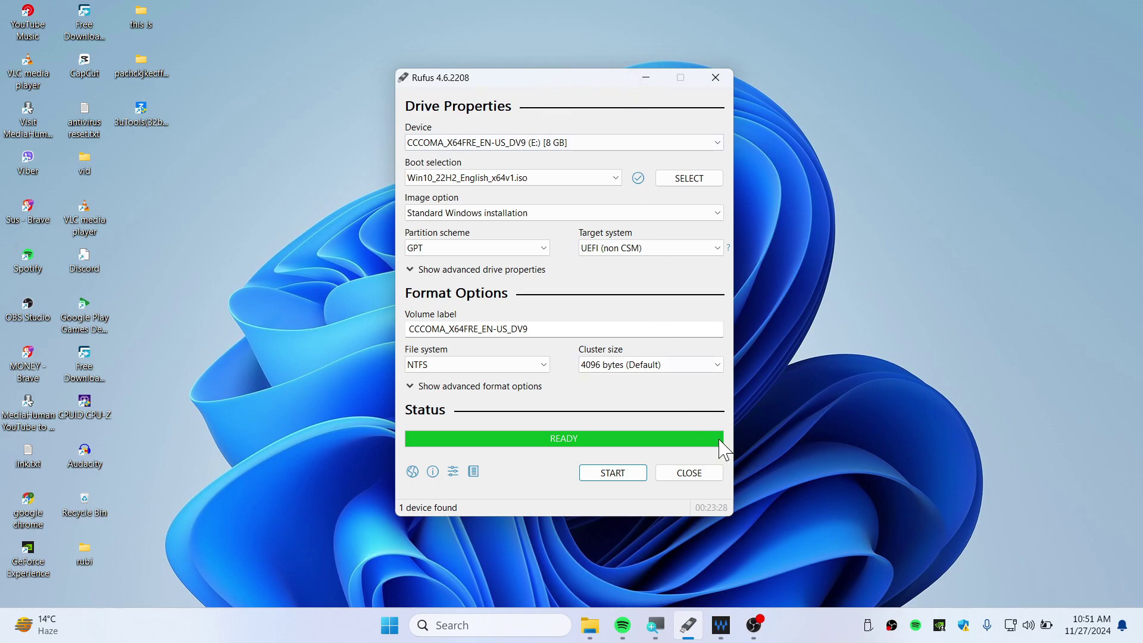
Close Rufus and select drive E:, now CCCOMA_X64FRE_EN-US_DV9 with 1.75 GB free, in This PC
{"action": "left_click", "coordinate": [701, 475]}
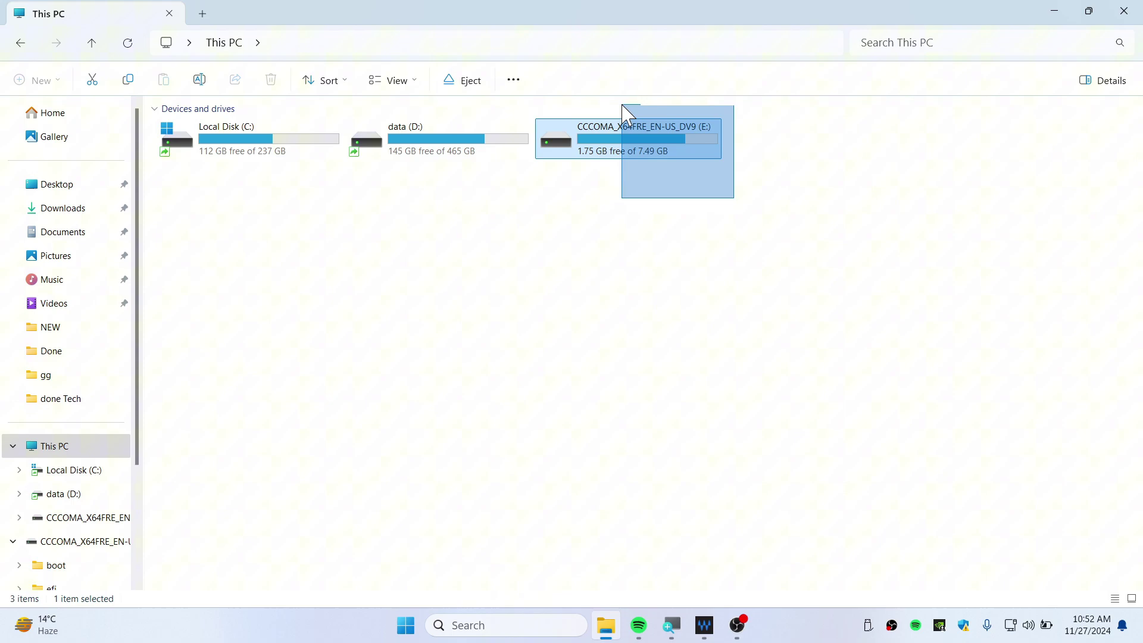
{"action": "left_click_drag", "start_coordinate": [623, 105], "coordinate": [622, 108]}
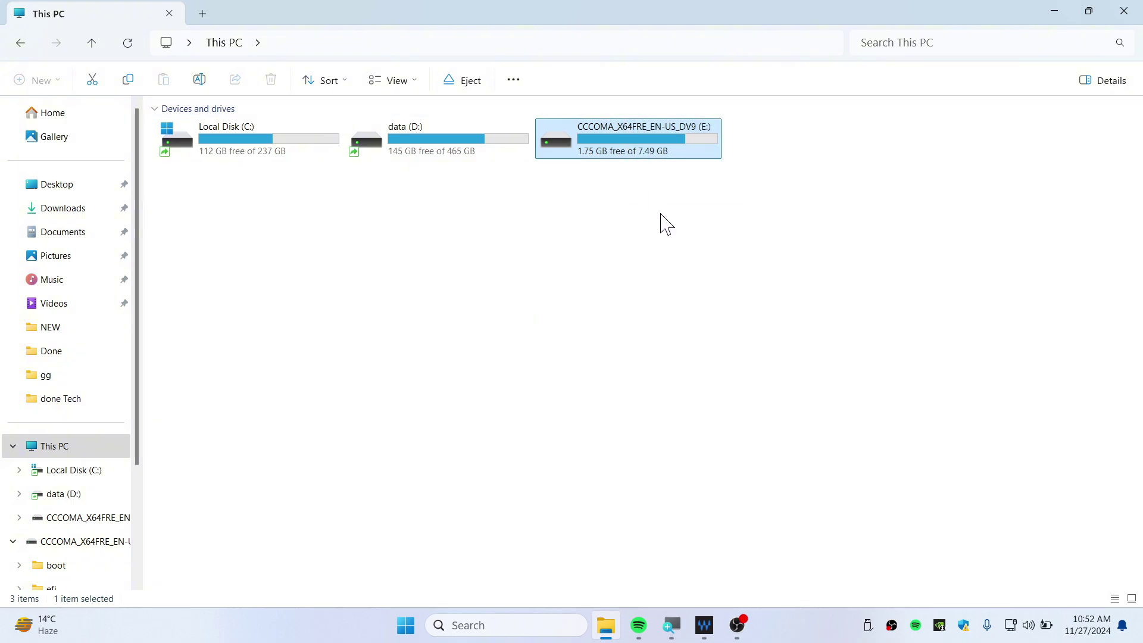